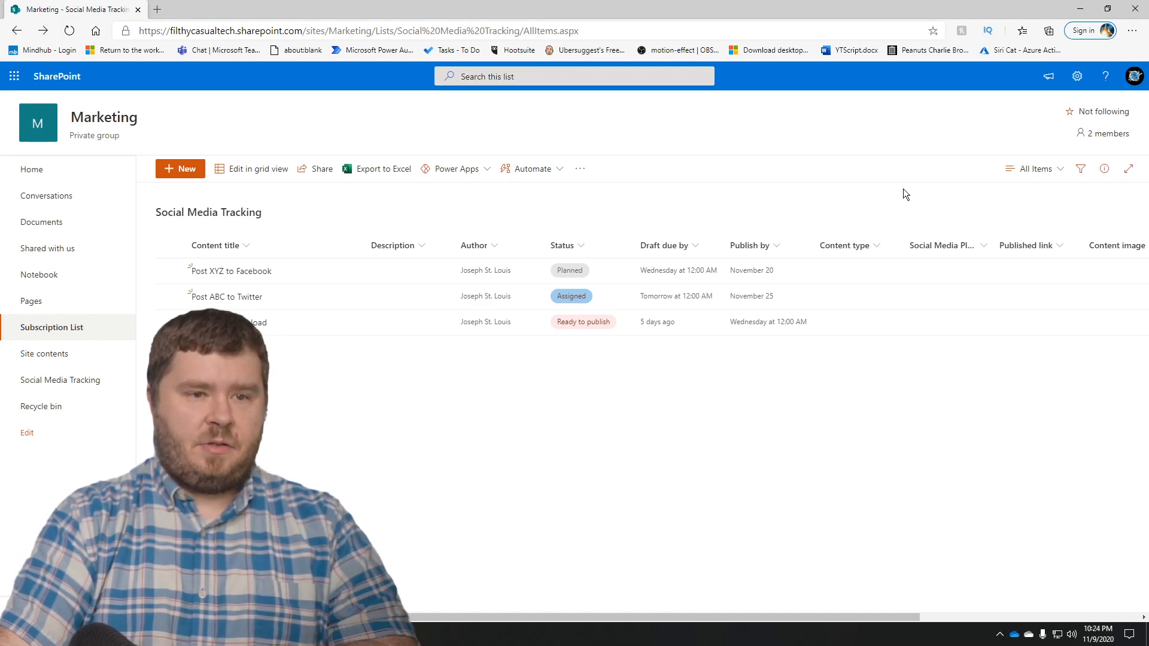
Start a new public view of the Social Media Tracking list named Cal and show it as a calendar
{"action": "left_click", "coordinate": [1014, 166]}
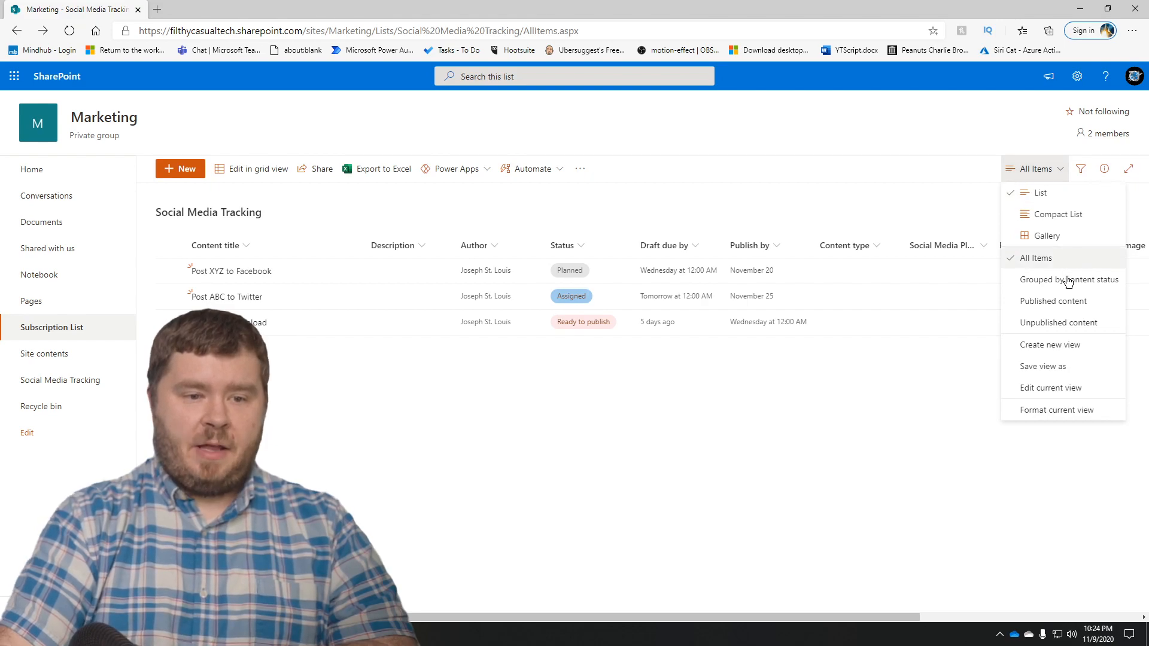
{"action": "left_click", "coordinate": [1061, 348]}
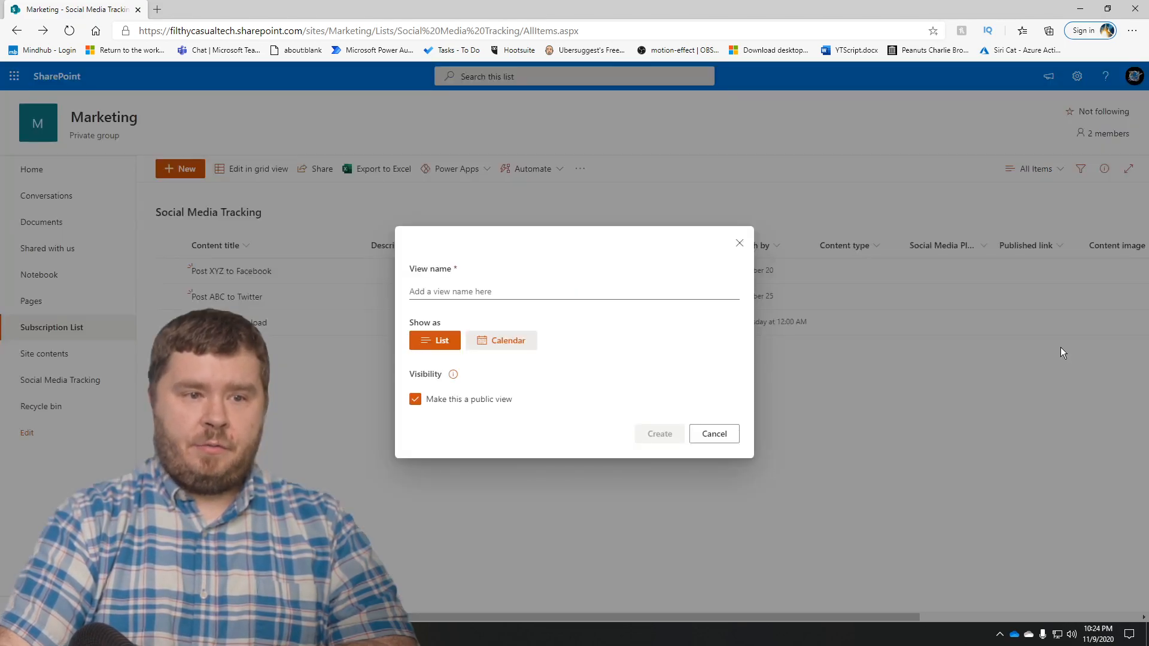
{"action": "left_click", "coordinate": [445, 294]}
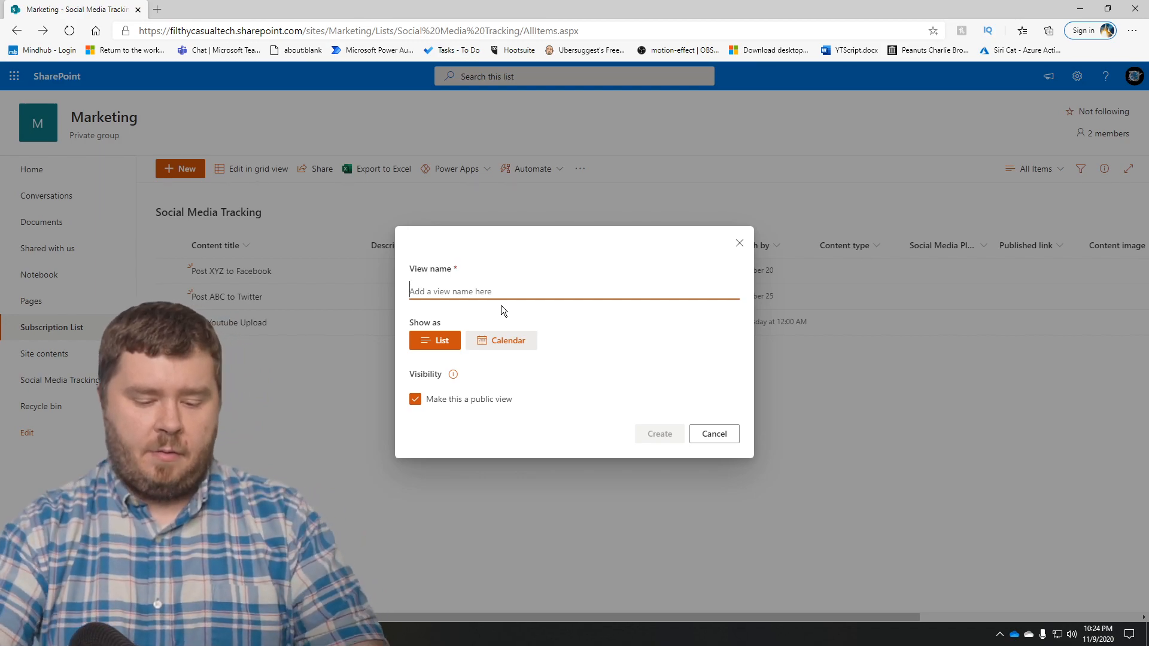
{"action": "type", "text": "Cal"}
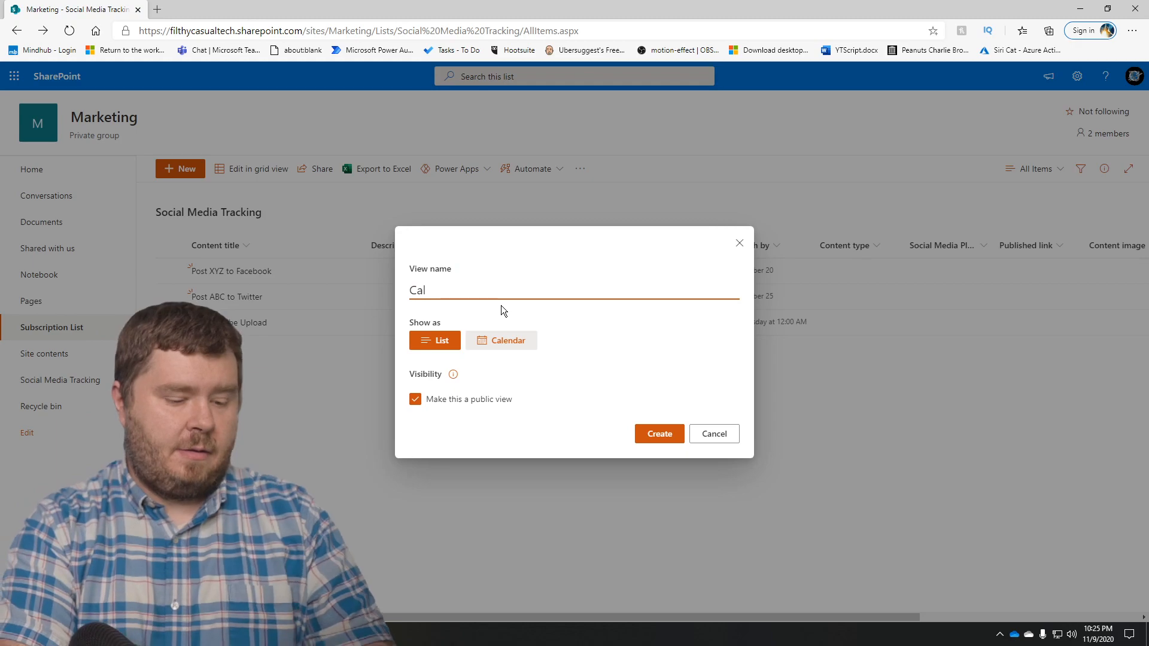
{"action": "left_click", "coordinate": [490, 341]}
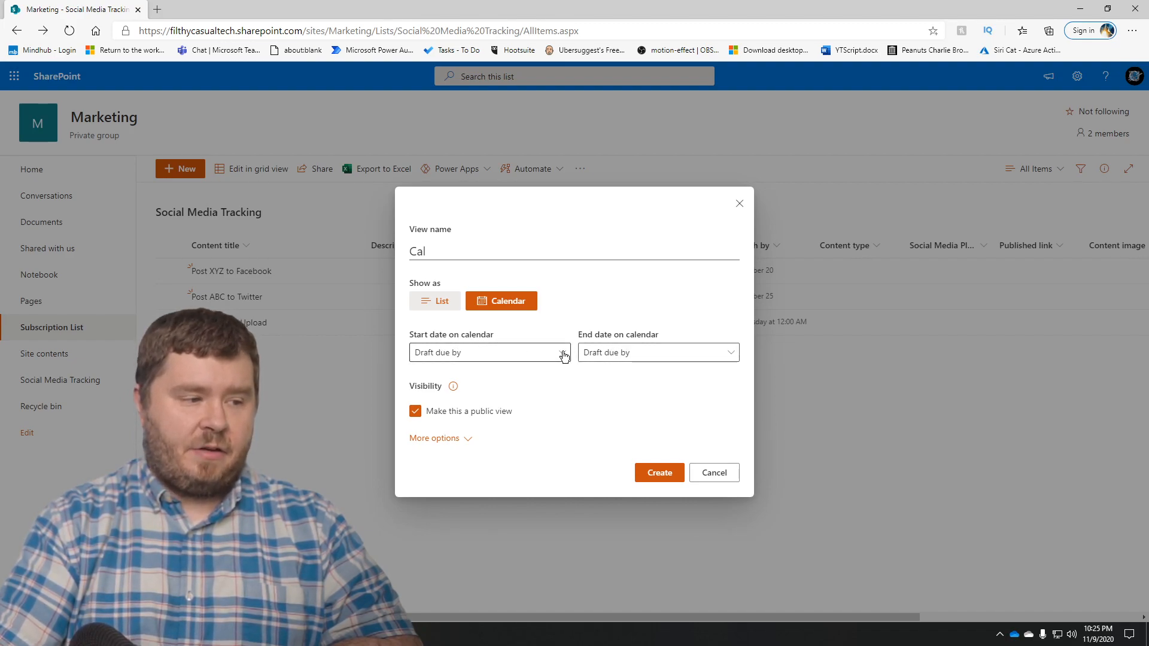
Use Publish by as the calendar's start and end date, keep Title as the item title, and create the view
{"action": "left_click", "coordinate": [559, 356]}
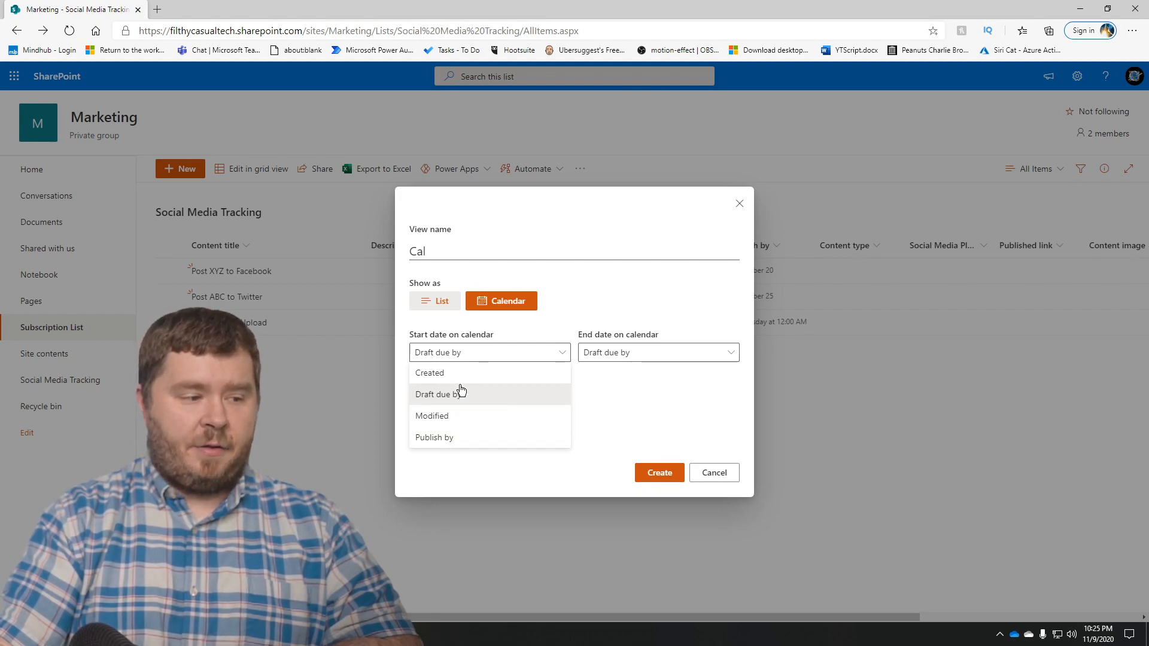
{"action": "left_click", "coordinate": [441, 437]}
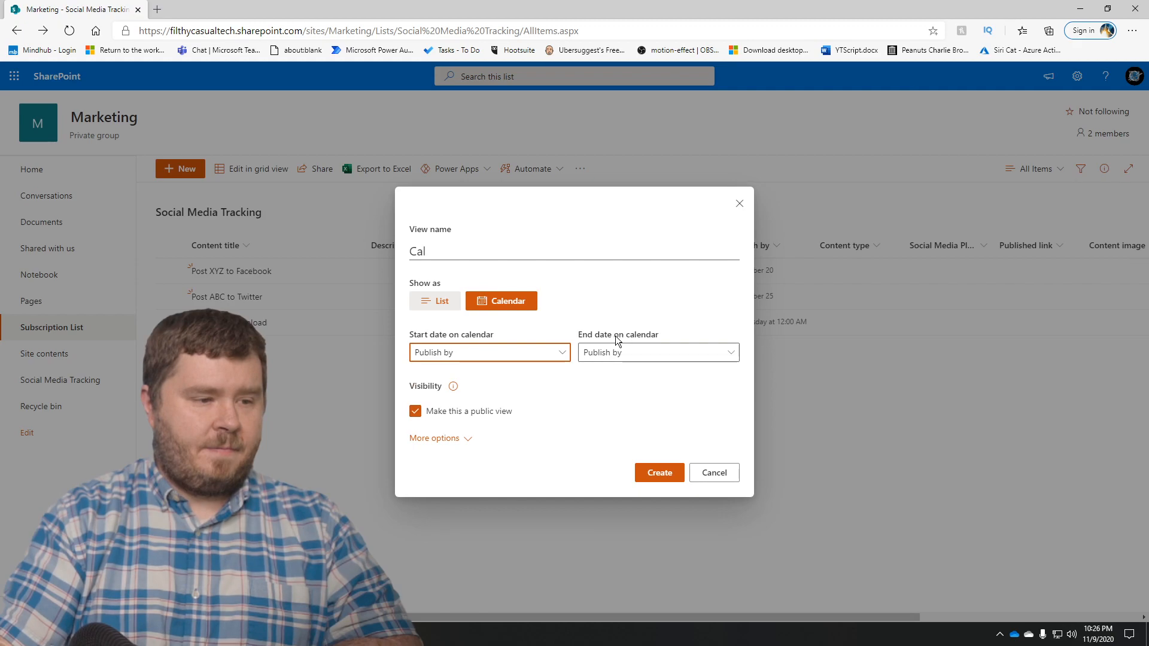
{"action": "left_click", "coordinate": [468, 440]}
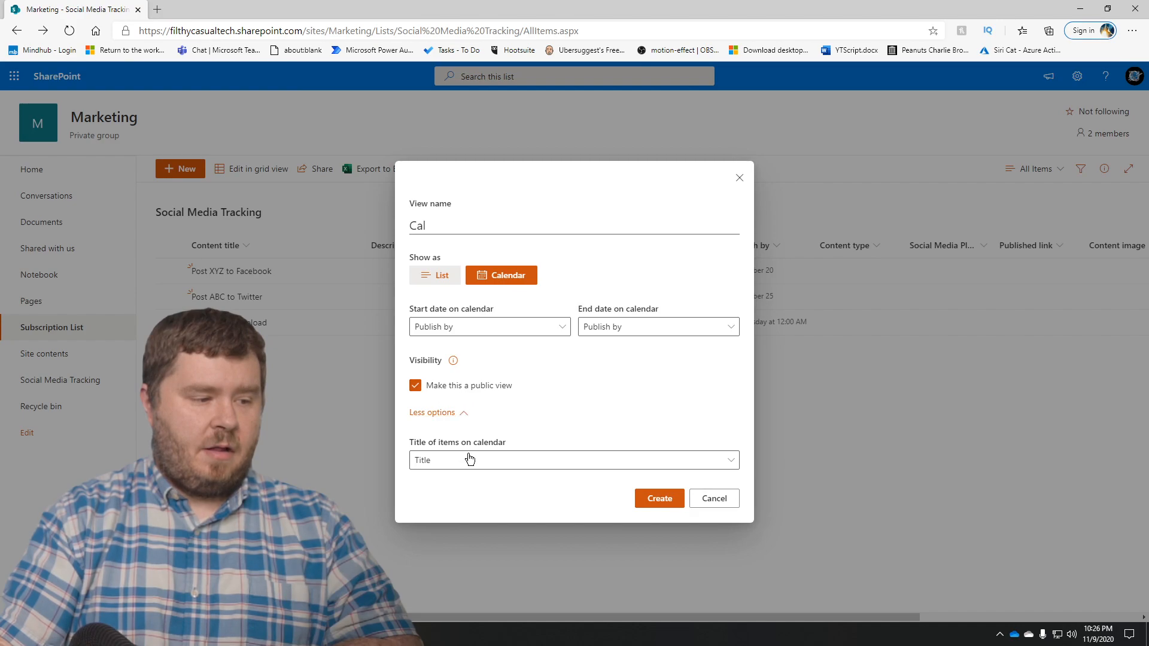
{"action": "left_click", "coordinate": [726, 462]}
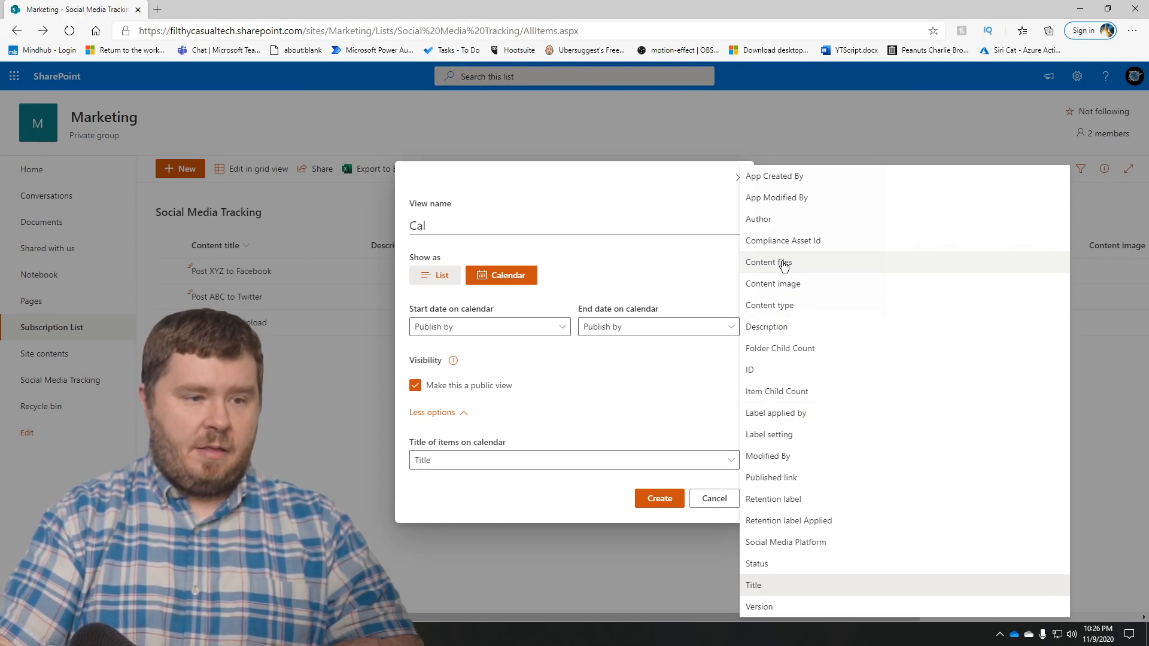
{"action": "left_click", "coordinate": [584, 496]}
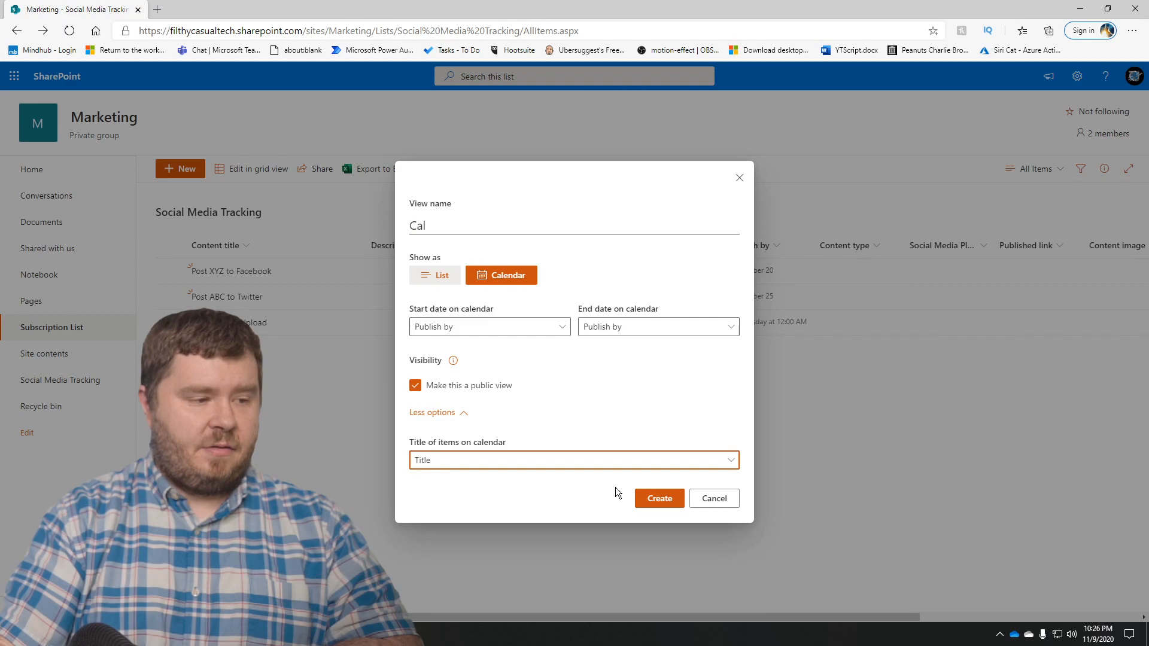
{"action": "left_click", "coordinate": [661, 506]}
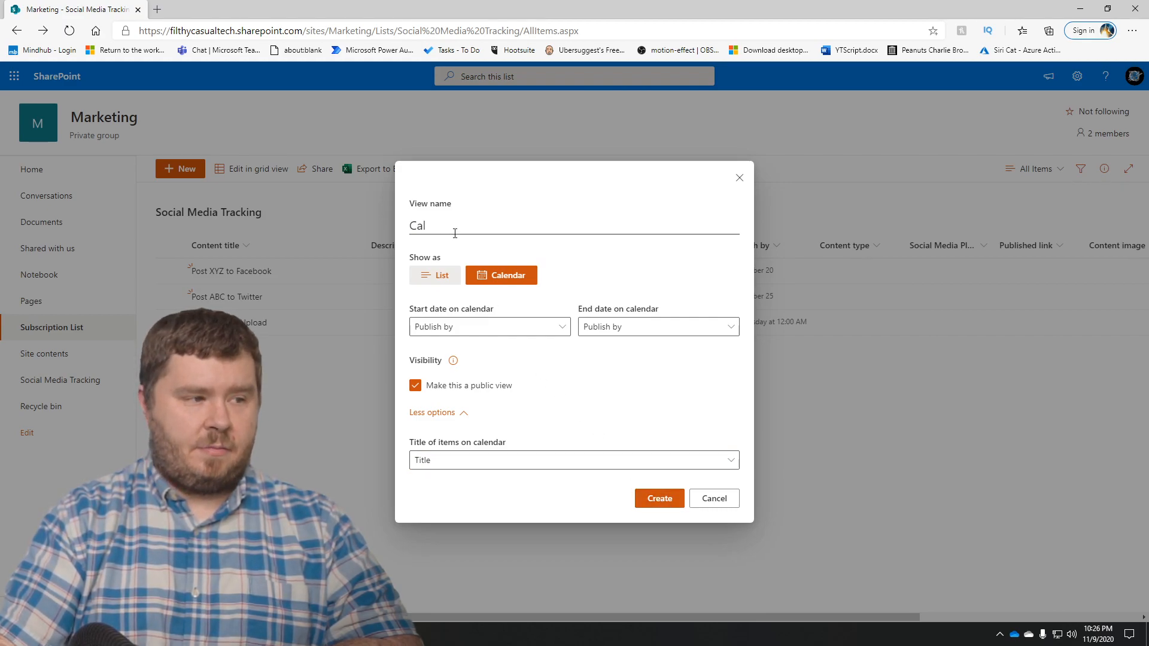
{"action": "left_click", "coordinate": [653, 499]}
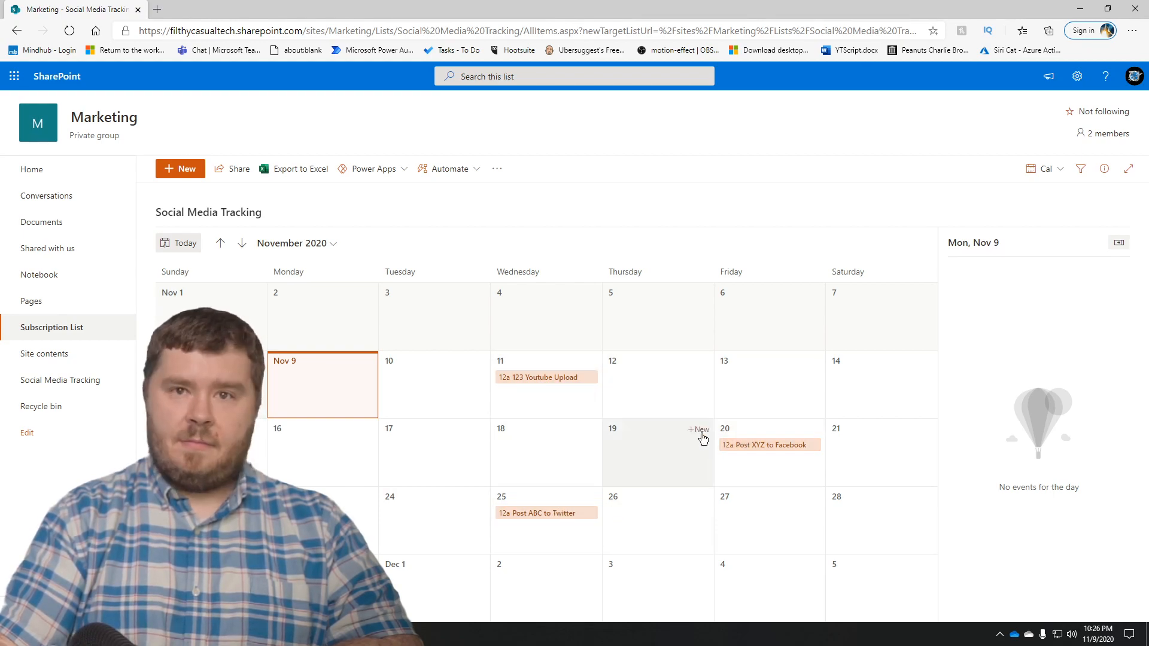
Switch the list to the All Items view and back to Cal, and review the available view options
{"action": "left_click", "coordinate": [1061, 172]}
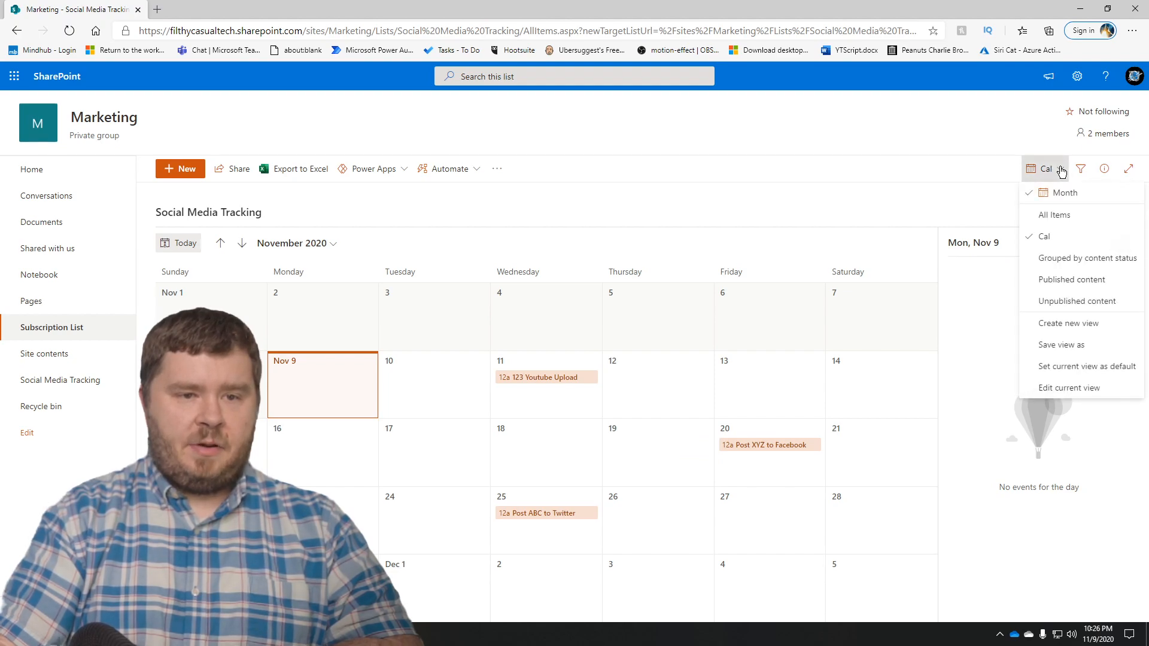
{"action": "left_click", "coordinate": [1052, 217]}
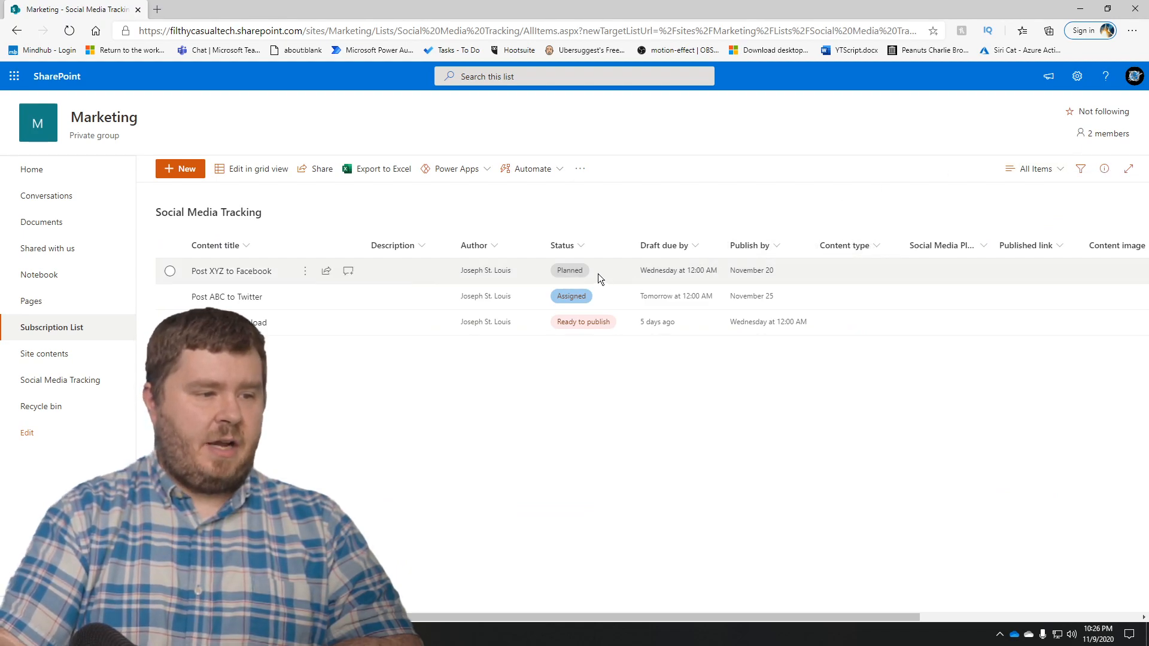
{"action": "left_click", "coordinate": [1037, 172]}
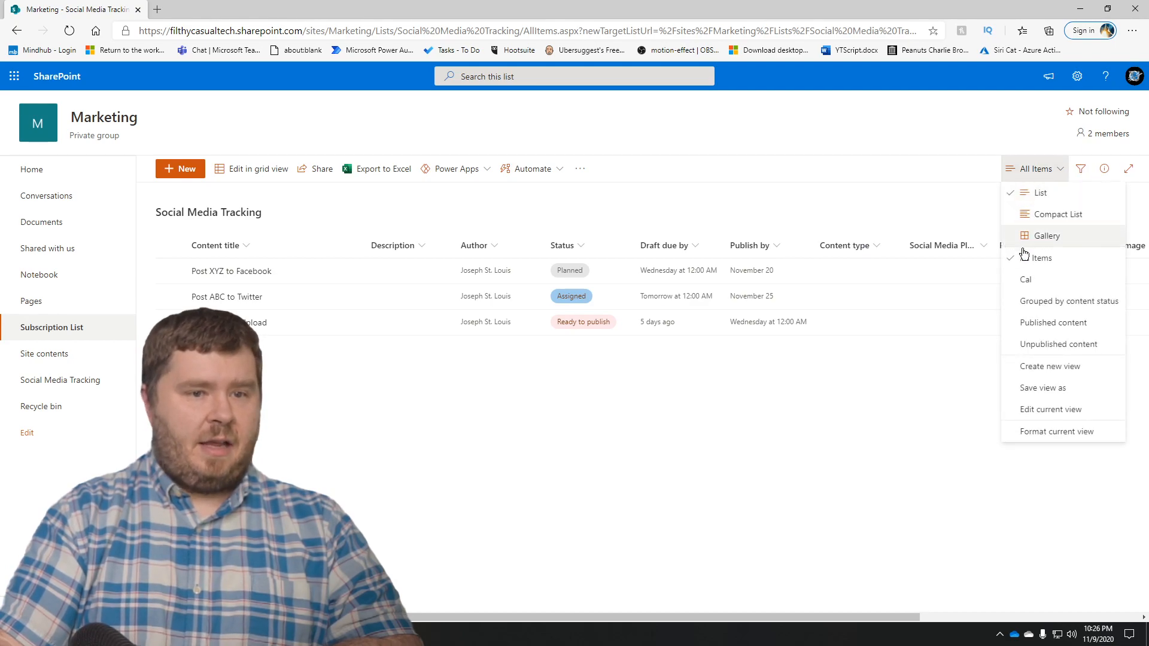
{"action": "left_click", "coordinate": [1025, 280]}
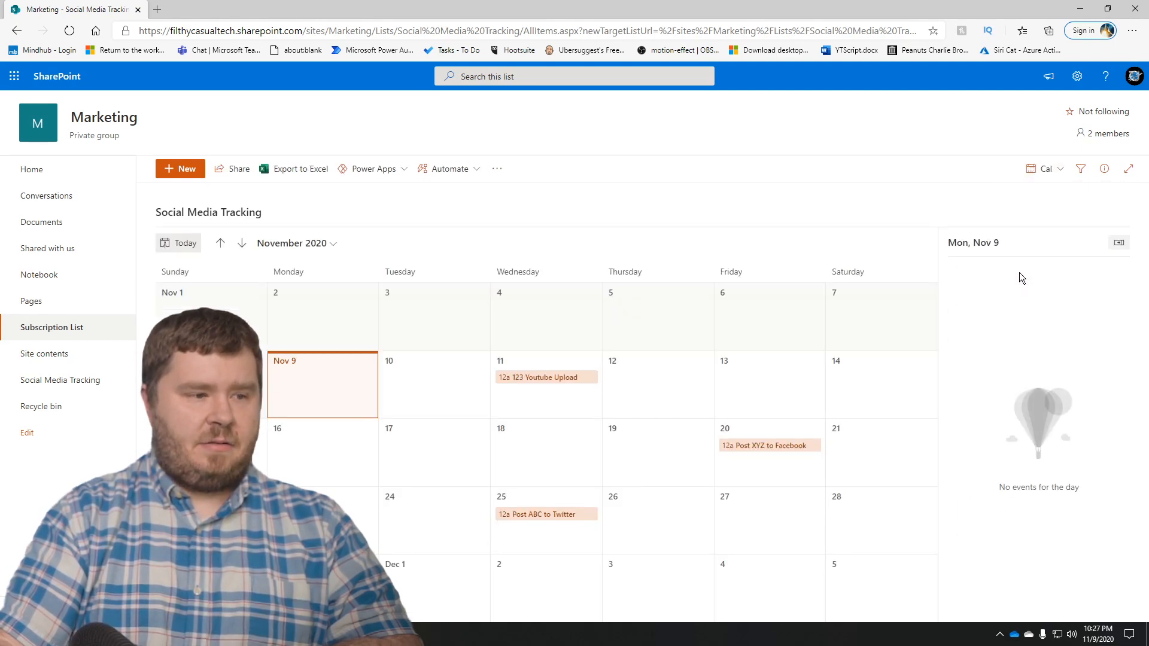
{"action": "left_click", "coordinate": [1065, 172]}
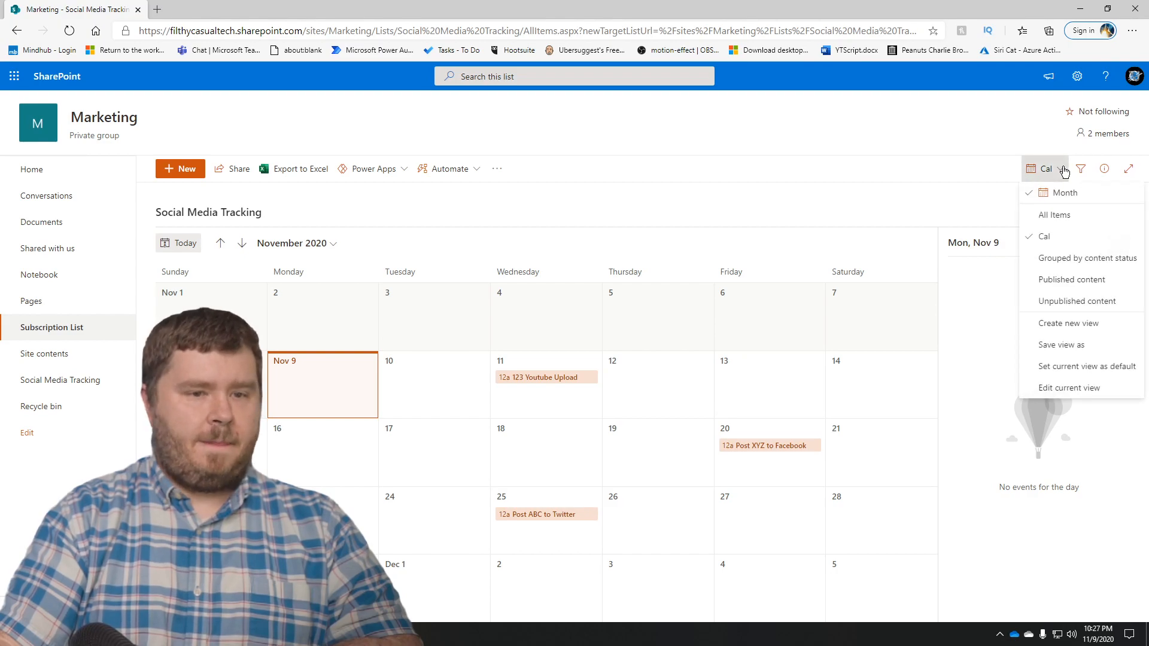
{"action": "left_click", "coordinate": [1002, 145]}
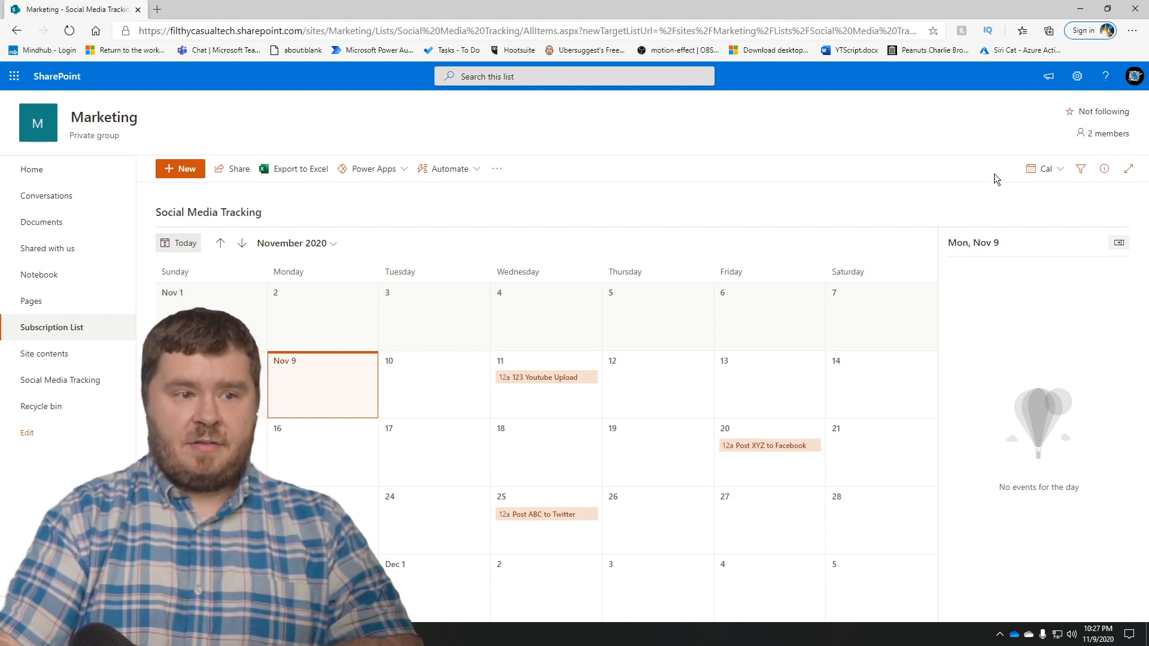
Set the Cal view as the list's default and reopen Social Media Tracking from the site's home page
{"action": "left_click", "coordinate": [1060, 171]}
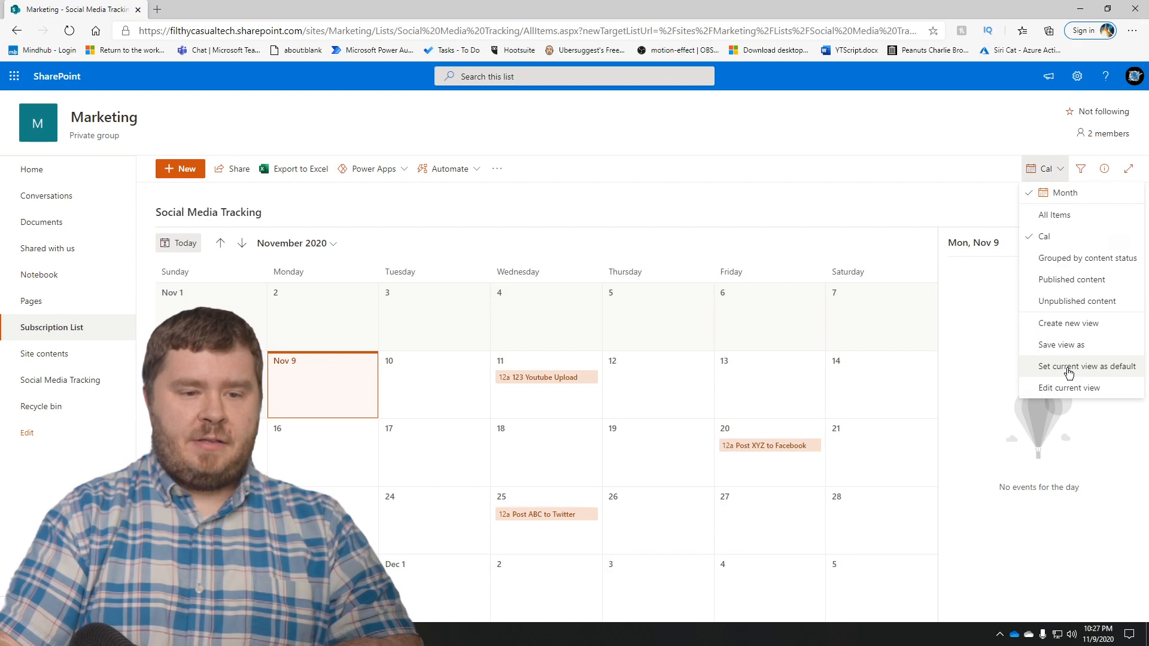
{"action": "left_click", "coordinate": [1069, 368]}
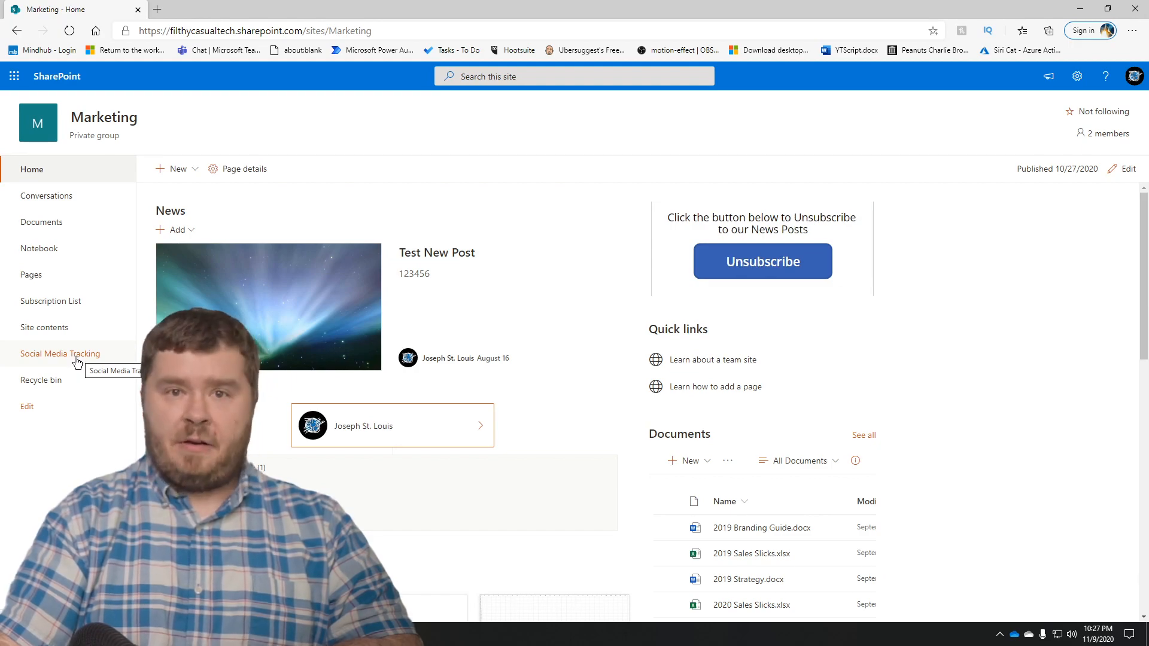
{"action": "left_click", "coordinate": [75, 361]}
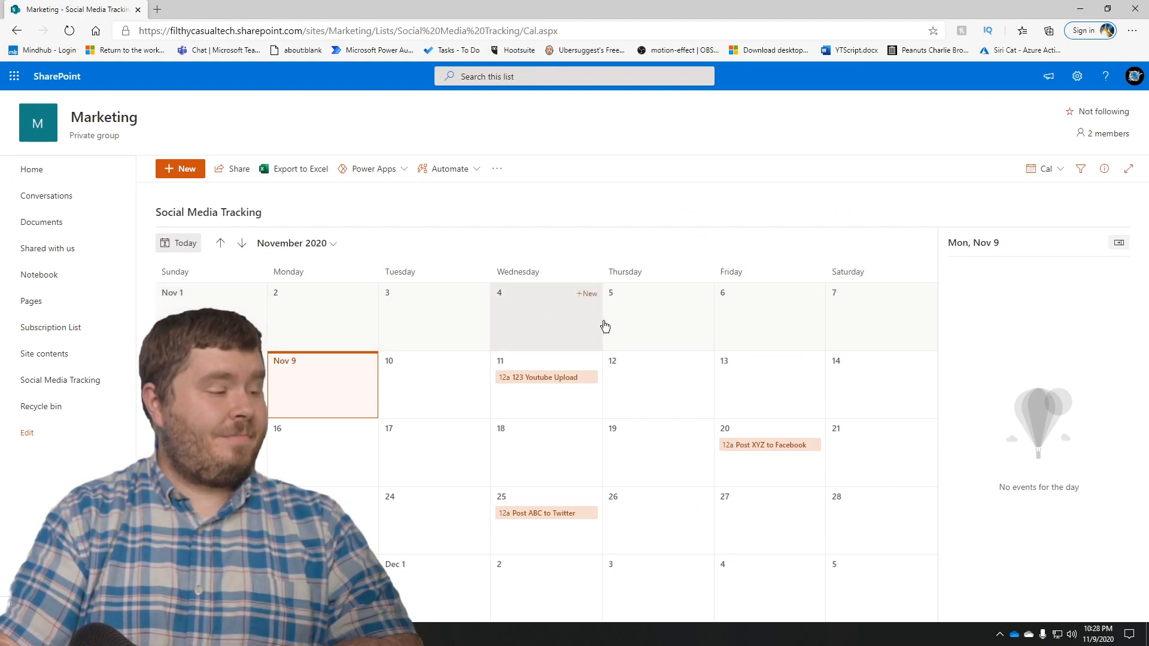
{"action": "left_click", "coordinate": [1058, 171]}
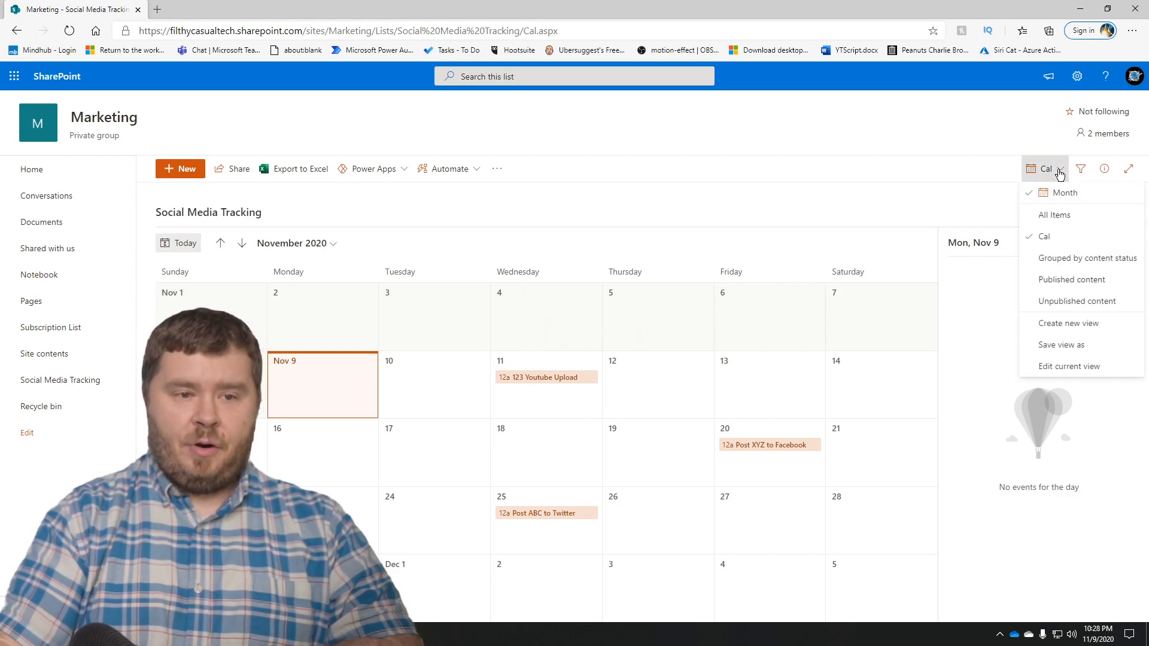
{"action": "left_click", "coordinate": [1062, 326]}
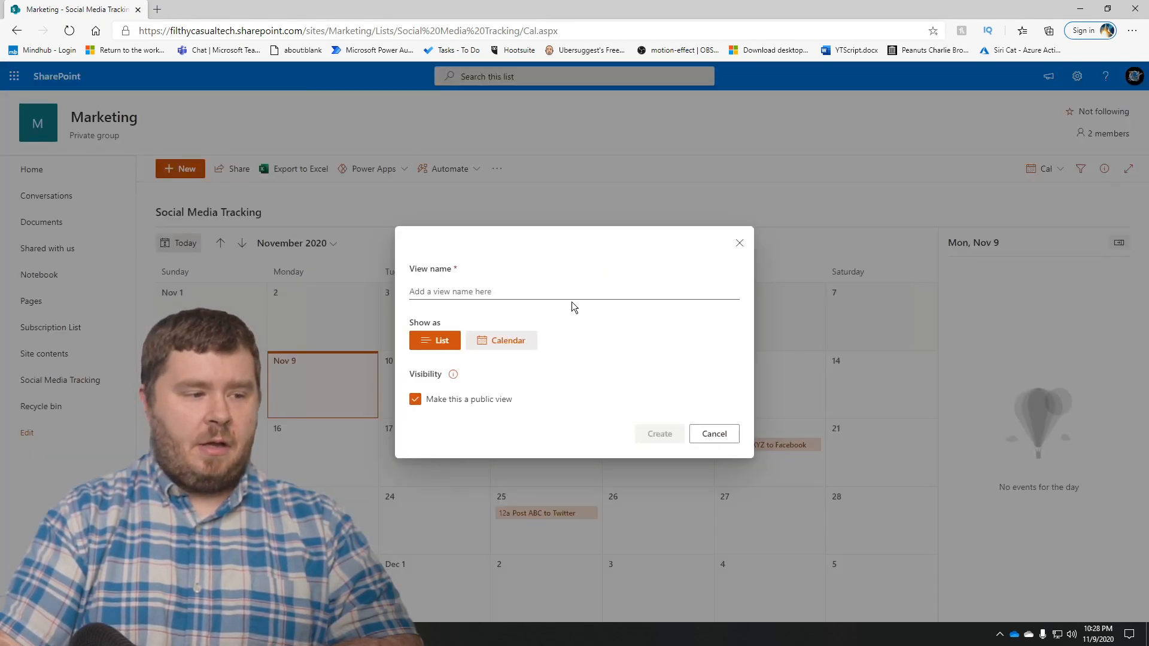
{"action": "left_click", "coordinate": [526, 343]}
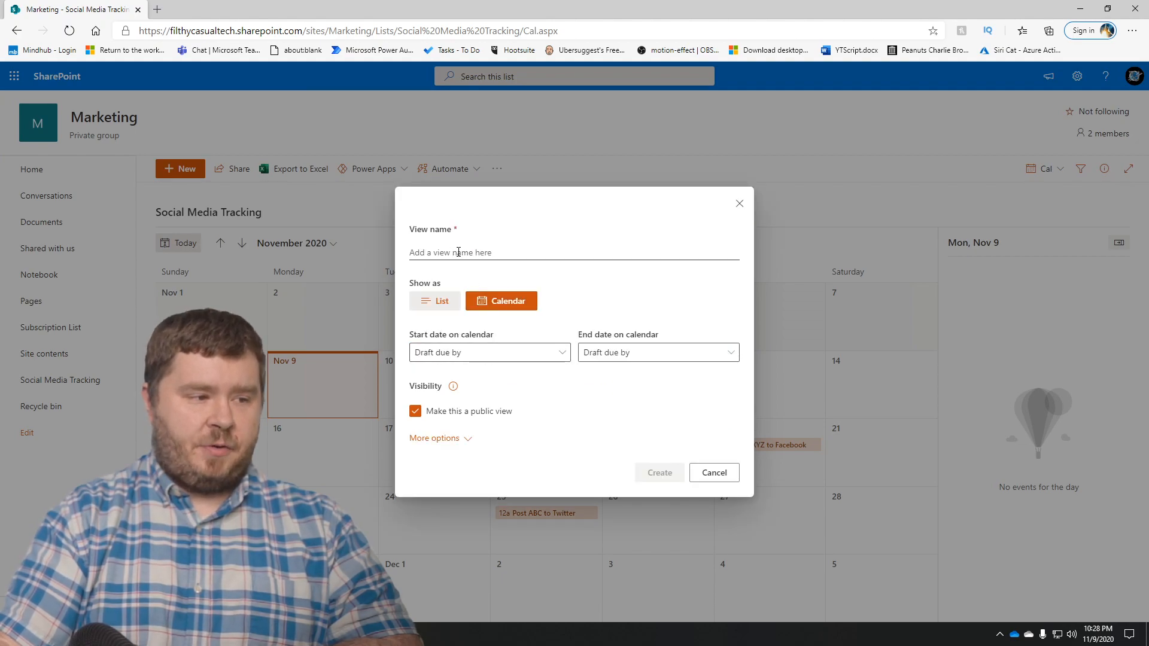
{"action": "left_click", "coordinate": [711, 472]}
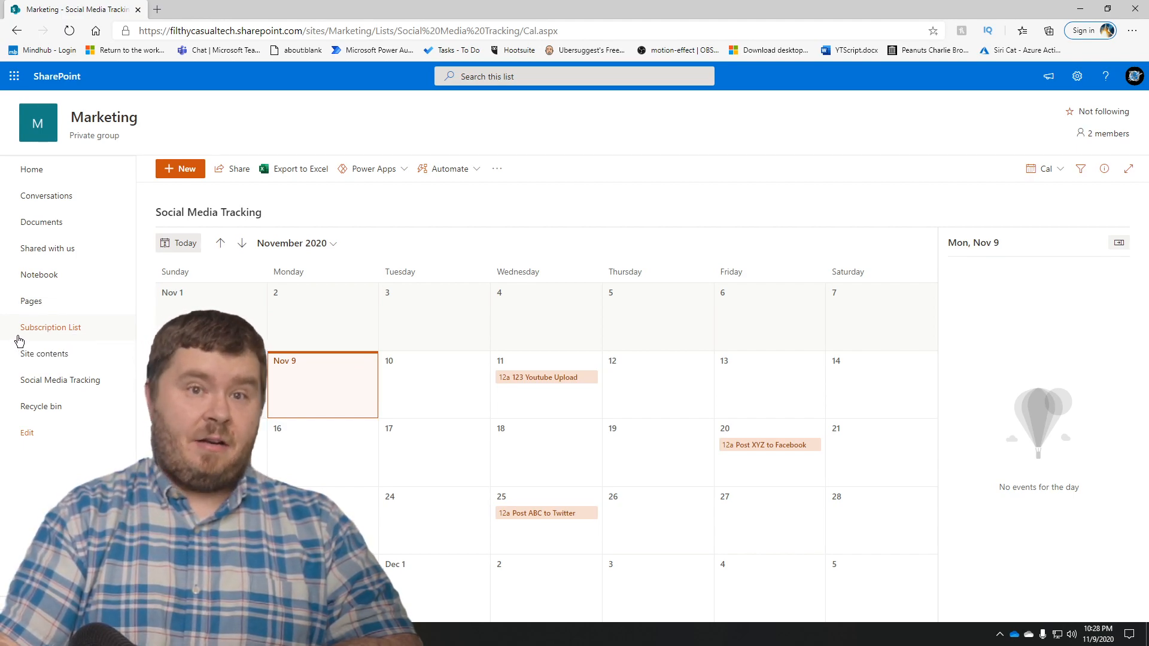
Open the Subscription List and examine the display options offered for a new view without creating one
{"action": "left_click", "coordinate": [39, 330]}
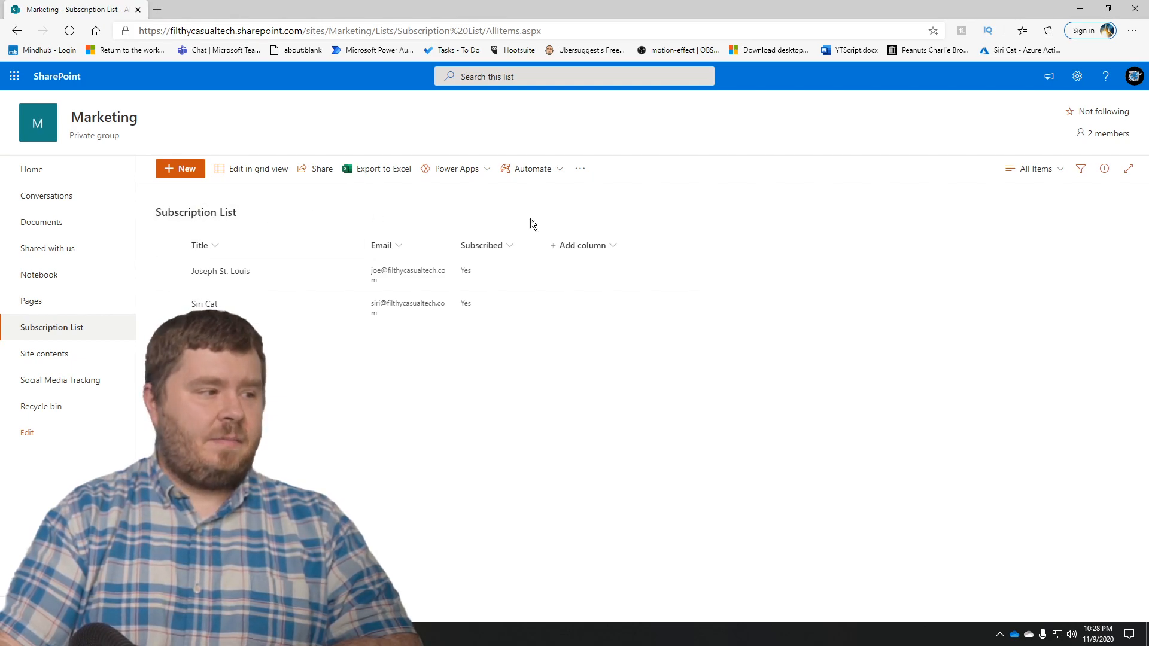
{"action": "left_click", "coordinate": [1037, 169]}
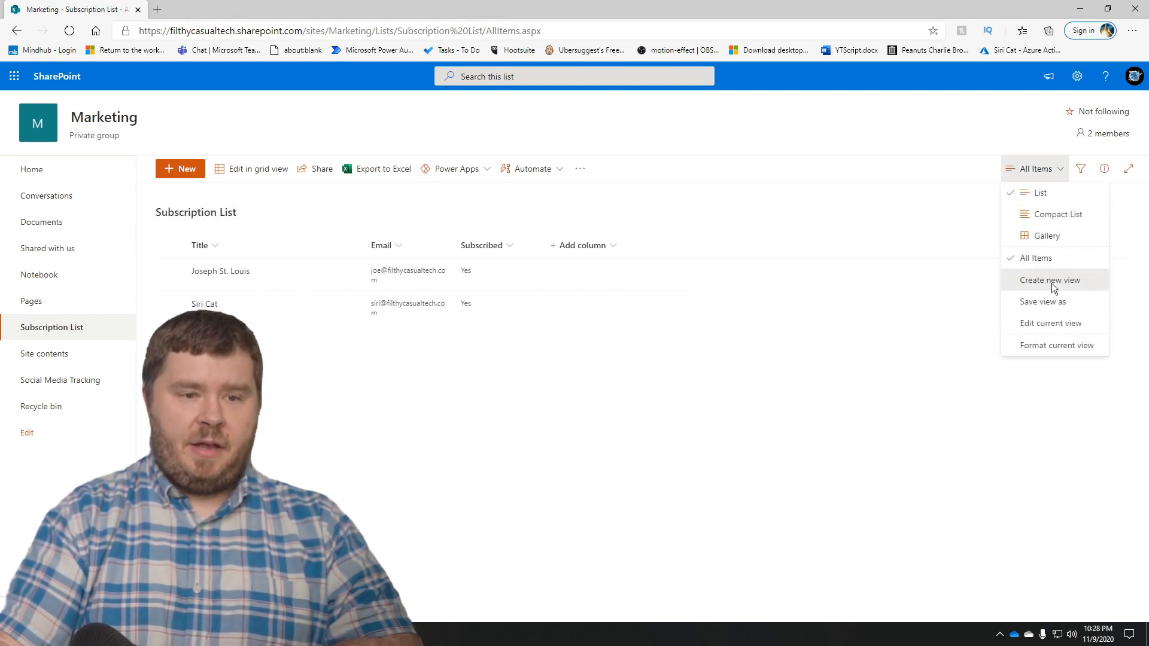
{"action": "left_click", "coordinate": [1053, 288]}
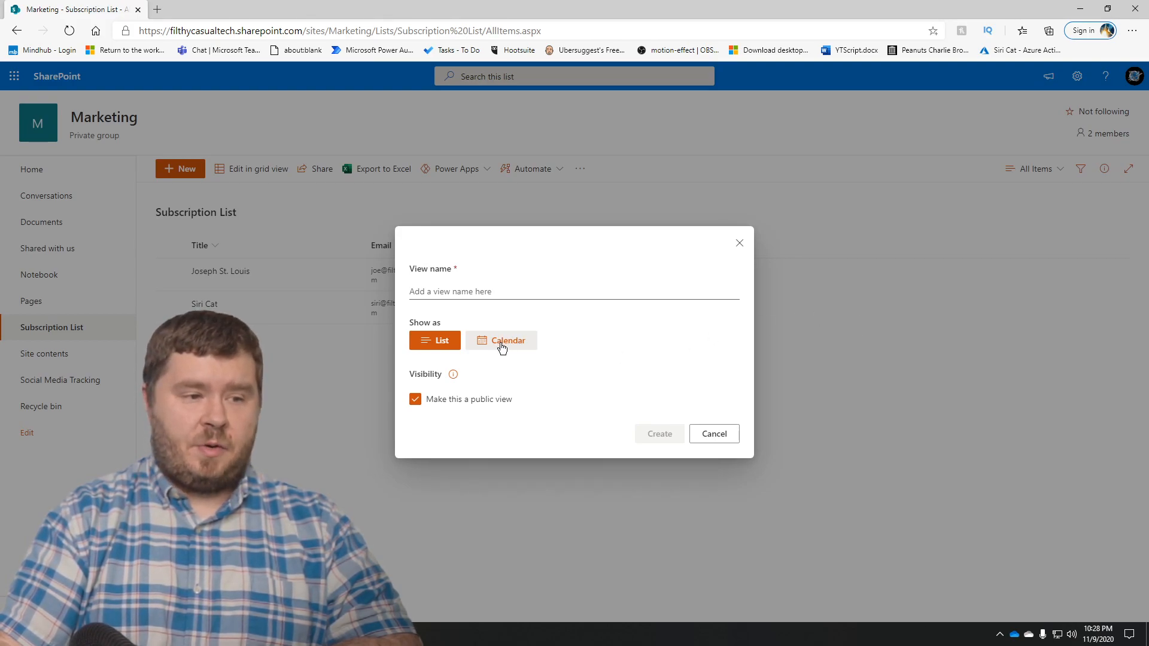
{"action": "left_click", "coordinate": [724, 432]}
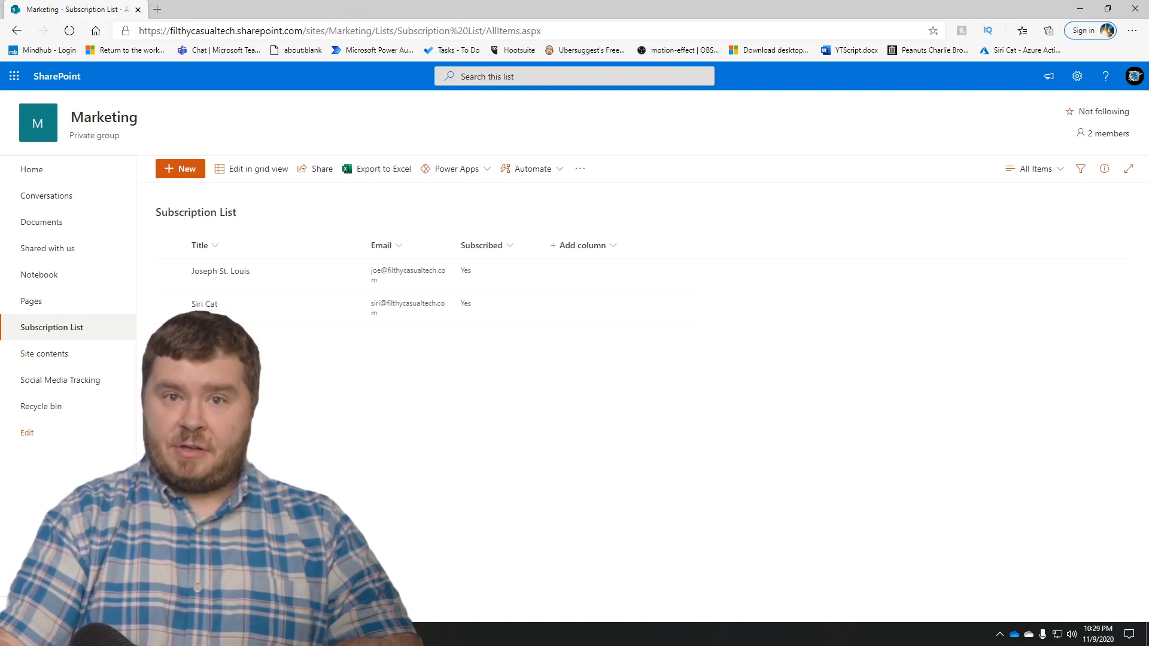
Switch to Microsoft Teams and open the IT Asset manager list in the IT team's General channel
{"action": "key", "text": "alt+Tab"}
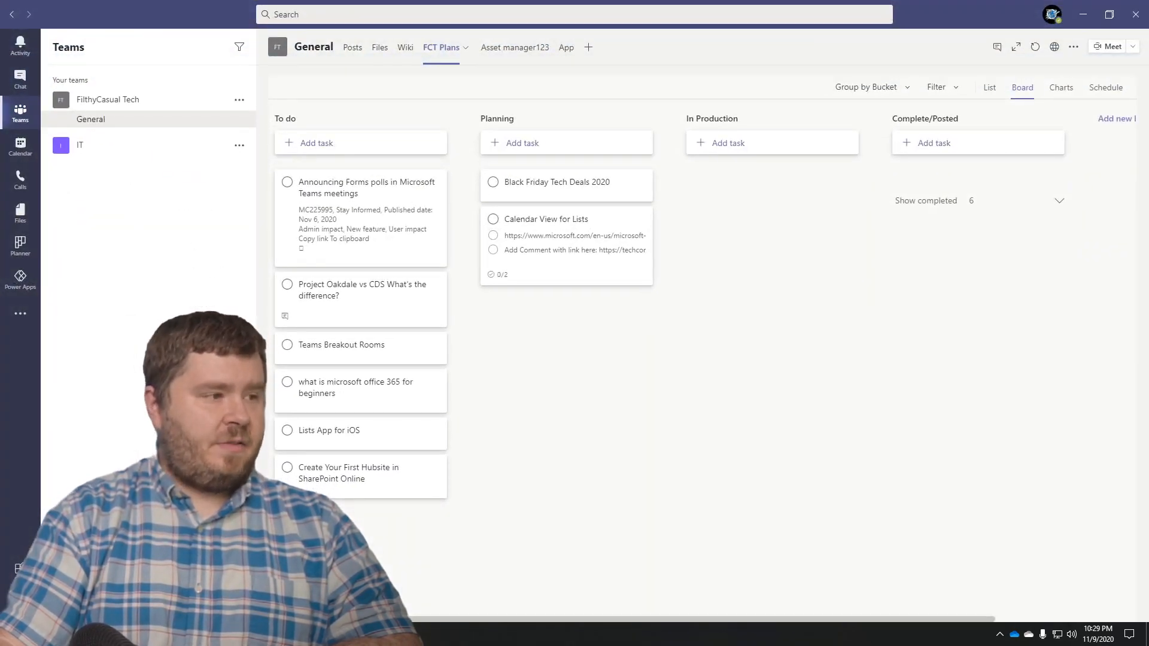
{"action": "left_click", "coordinate": [46, 147]}
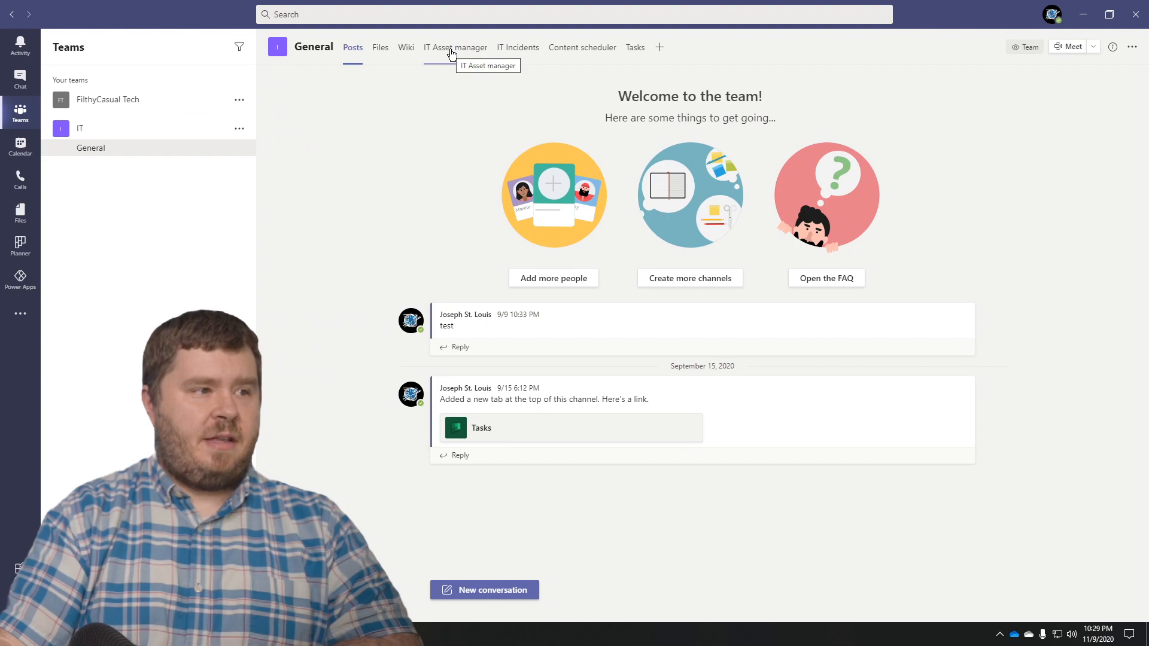
{"action": "left_click", "coordinate": [454, 51]}
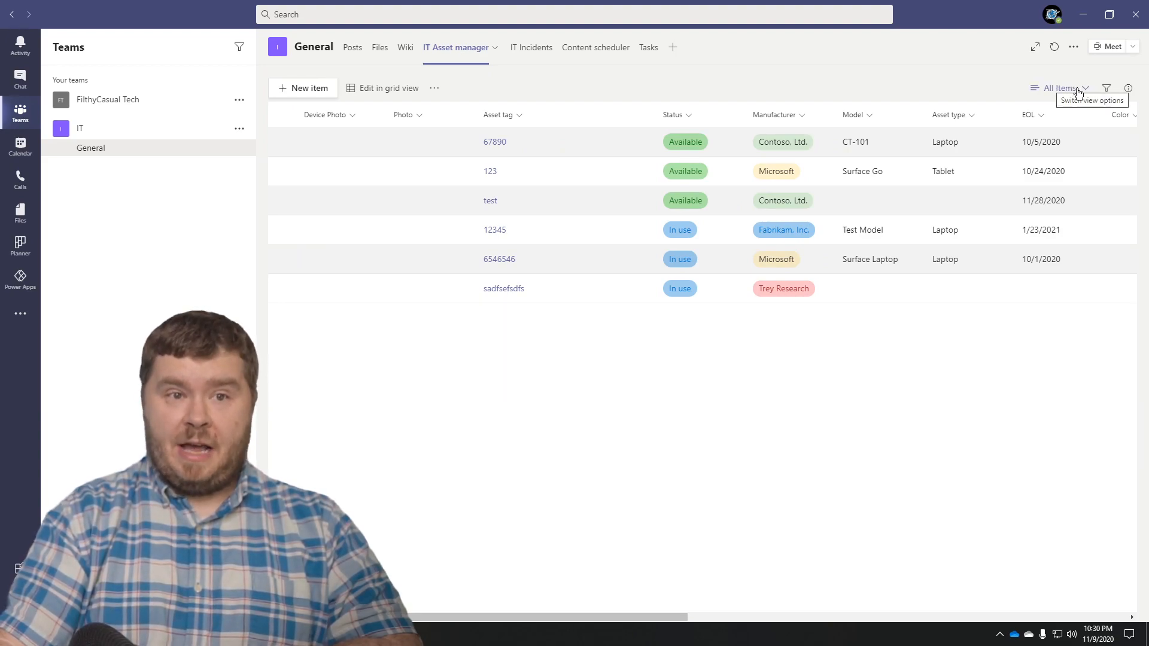
Check the view options of the IT Asset manager list and open the list in SharePoint
{"action": "left_click", "coordinate": [1080, 90]}
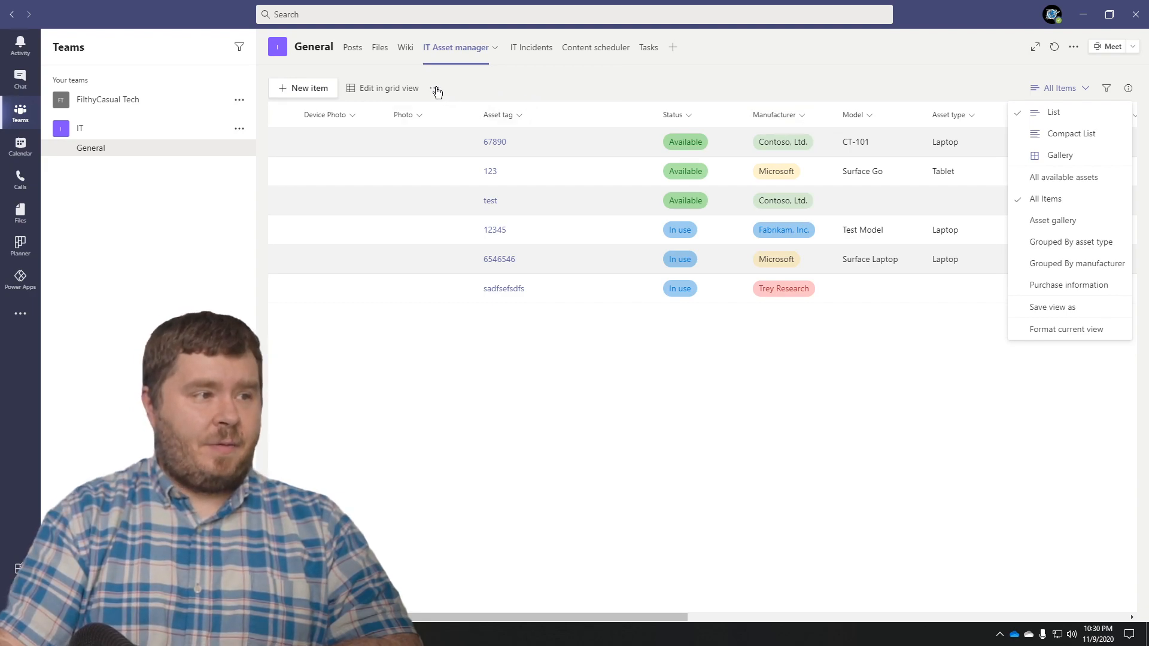
{"action": "left_click", "coordinate": [435, 90]}
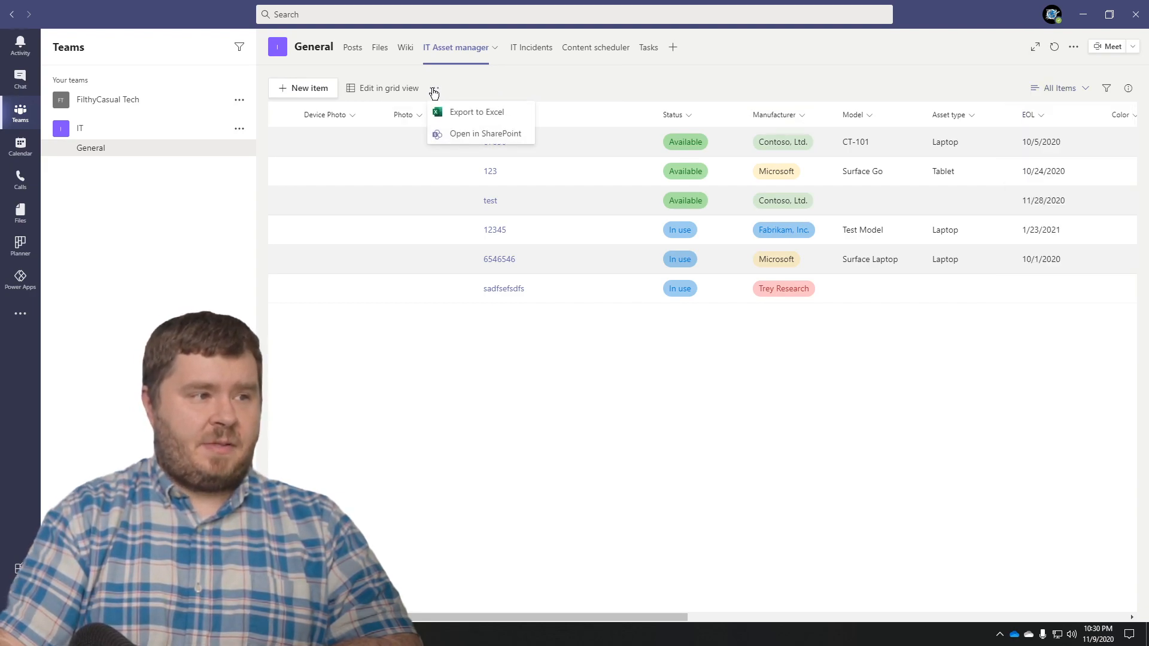
{"action": "left_click", "coordinate": [457, 132]}
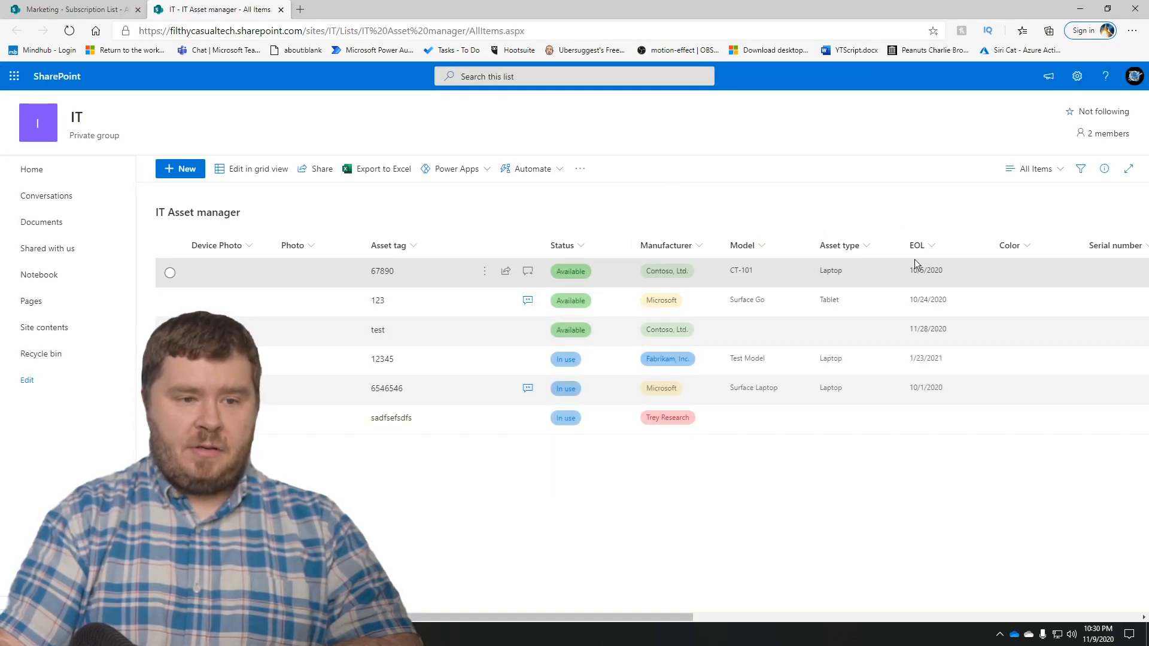
Create a public calendar view named 123 for the IT Asset manager list, using EOL as both start and end date
{"action": "left_click", "coordinate": [1048, 171]}
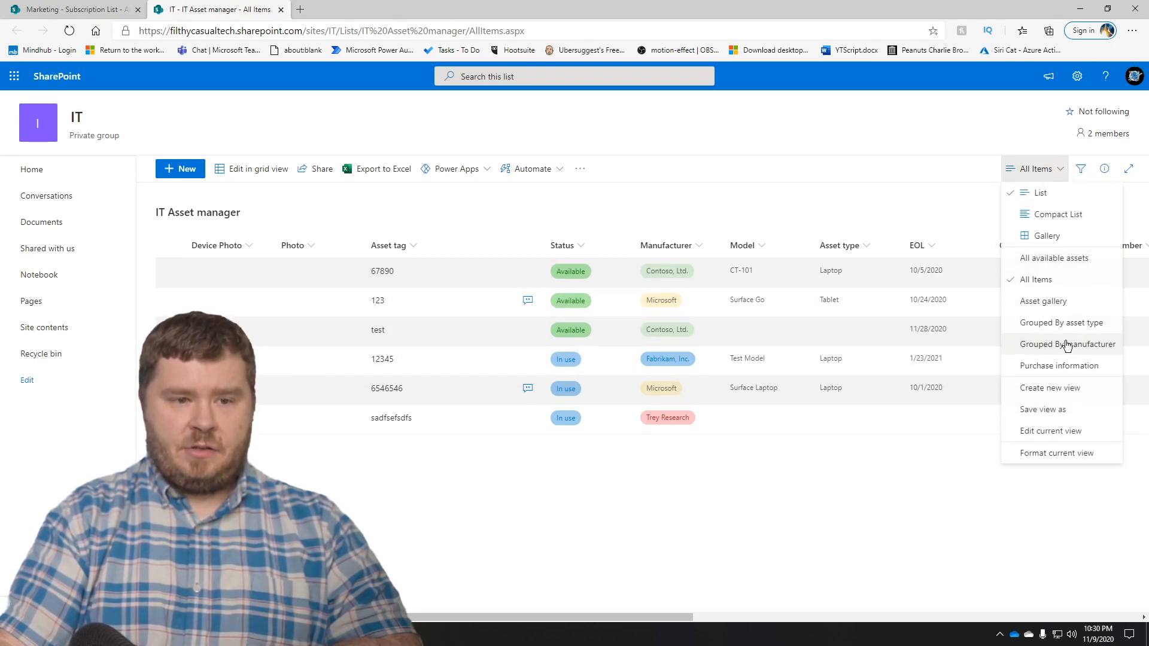
{"action": "left_click", "coordinate": [1056, 389]}
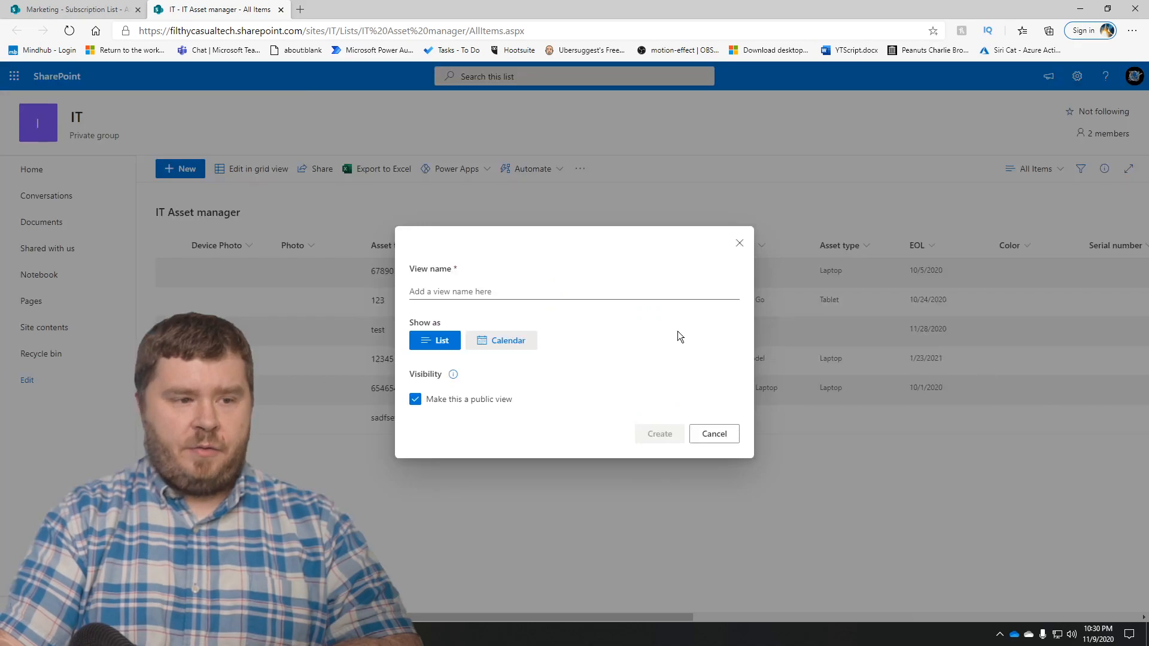
{"action": "left_click", "coordinate": [502, 339]}
{"action": "left_click", "coordinate": [475, 259]}
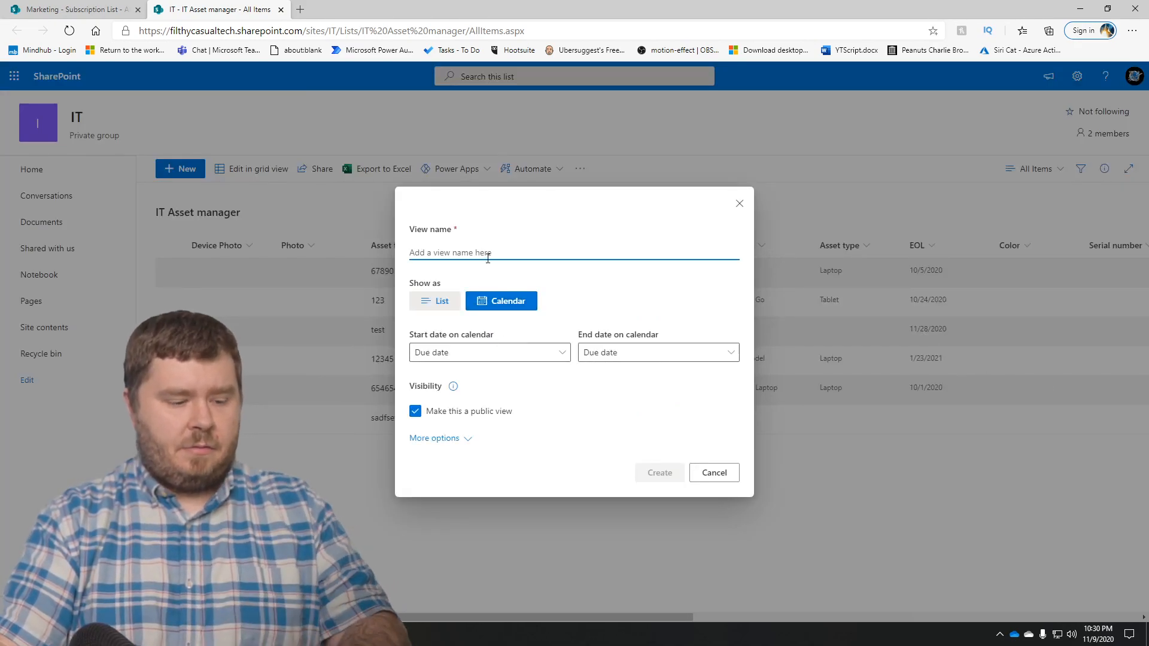
{"action": "type", "text": "123"}
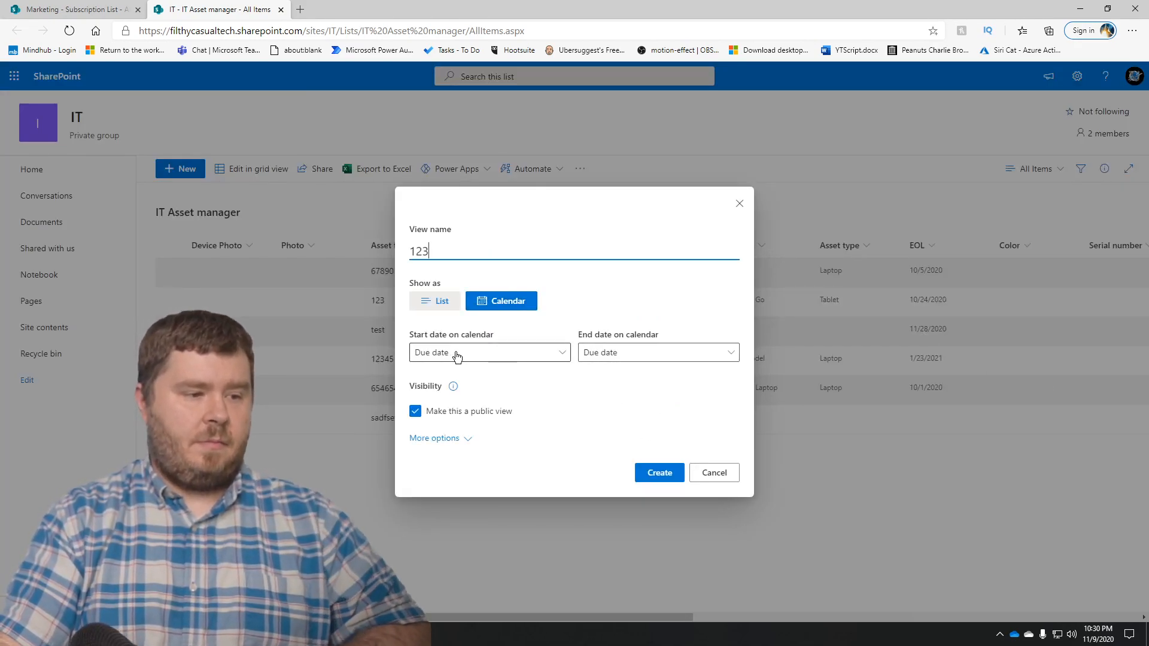
{"action": "left_click", "coordinate": [500, 357]}
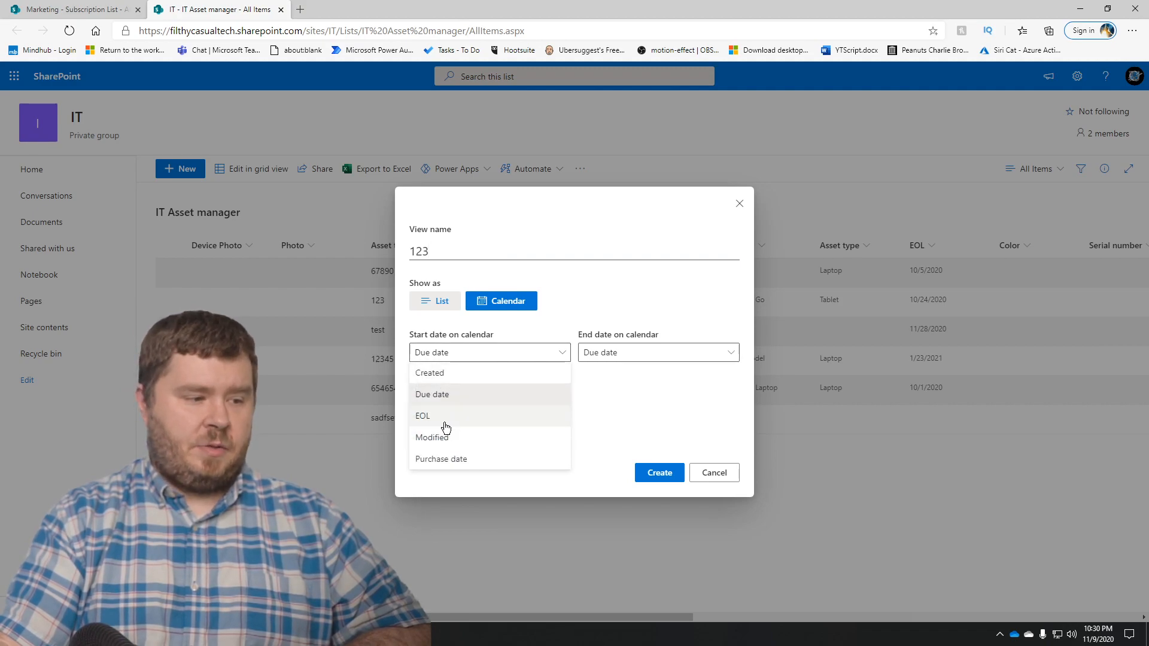
{"action": "left_click", "coordinate": [448, 419]}
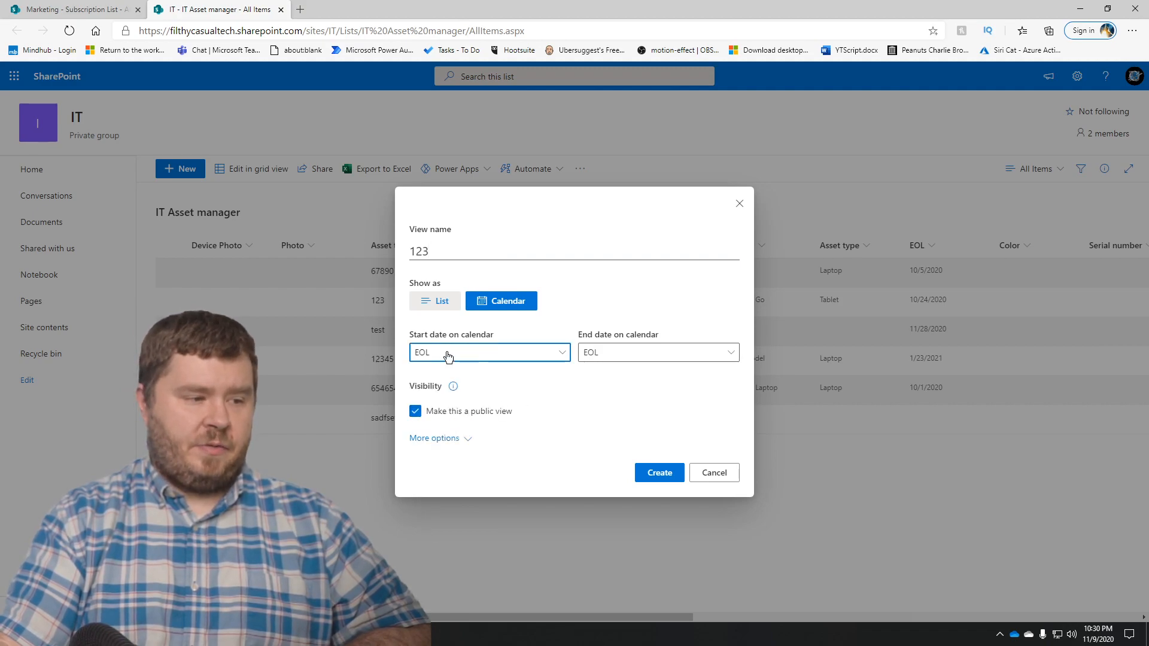
{"action": "left_click", "coordinate": [658, 473]}
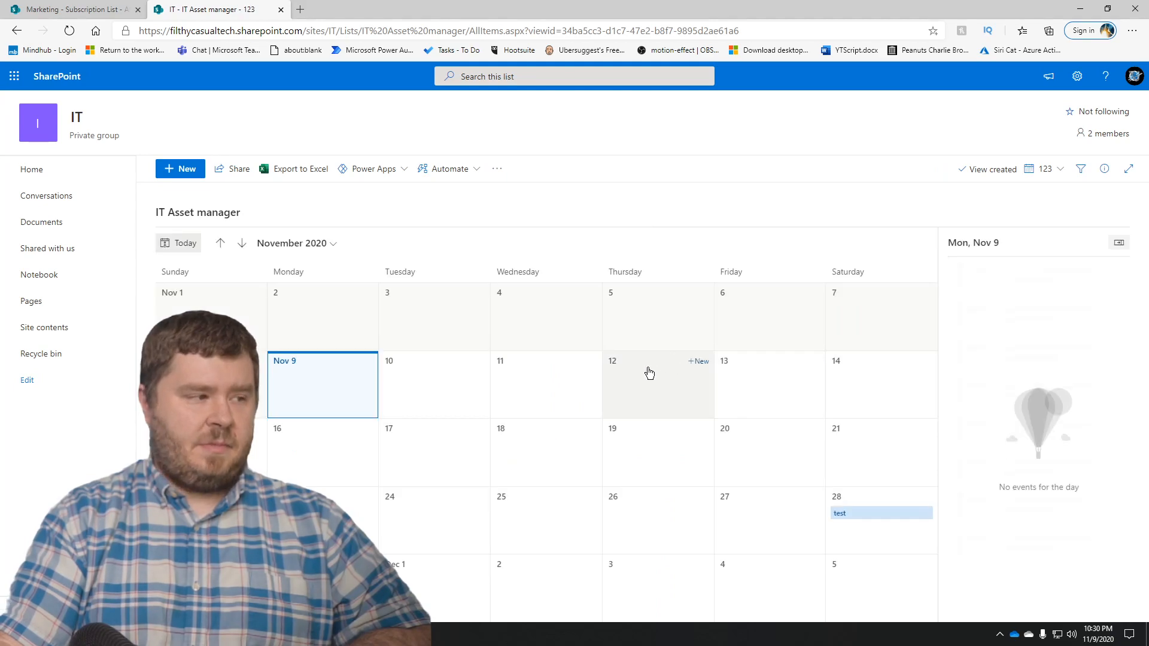
Examine the view options available for the 123 calendar view without changing the selection
{"action": "left_click", "coordinate": [1049, 179]}
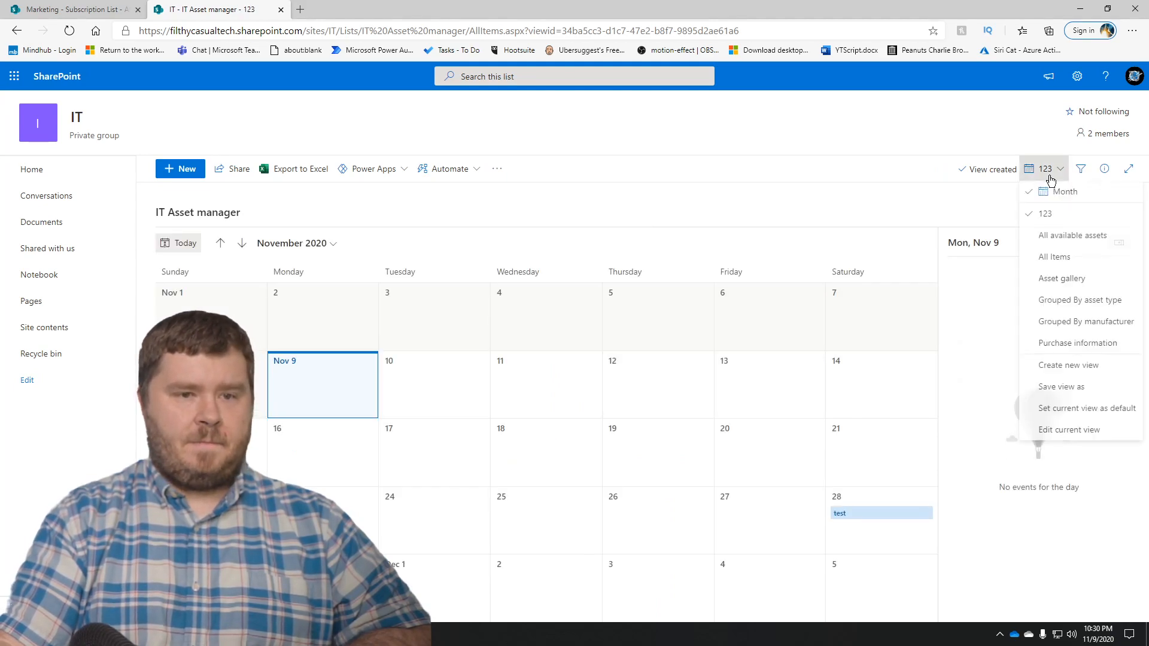
{"action": "left_click", "coordinate": [975, 137]}
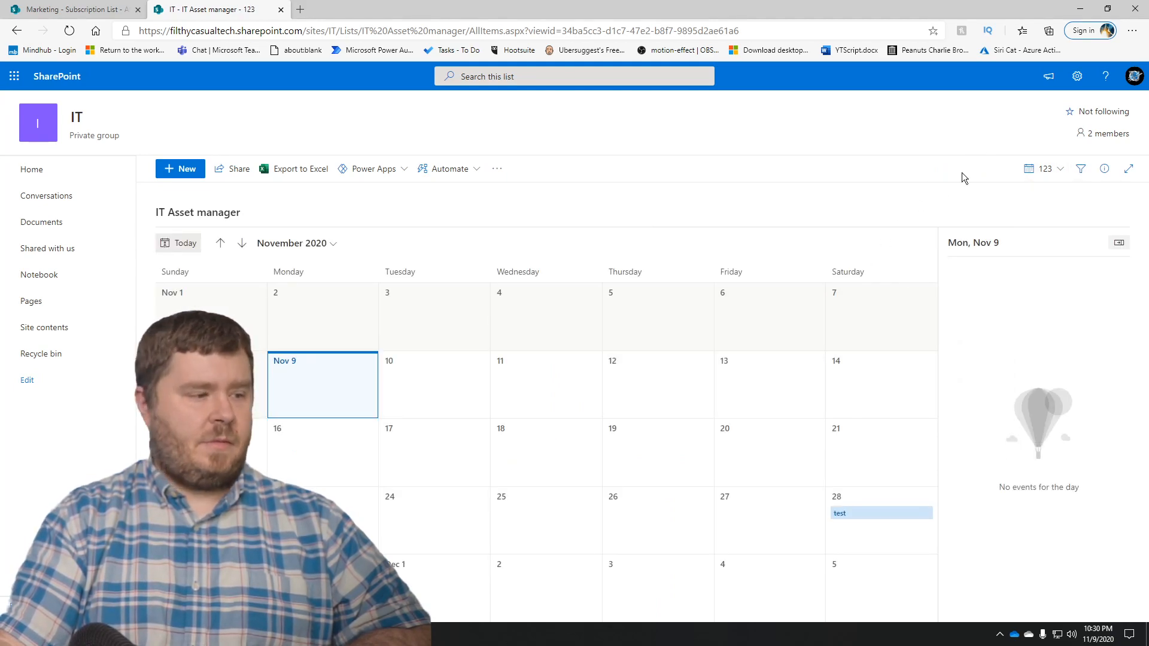
{"action": "left_click", "coordinate": [1044, 169]}
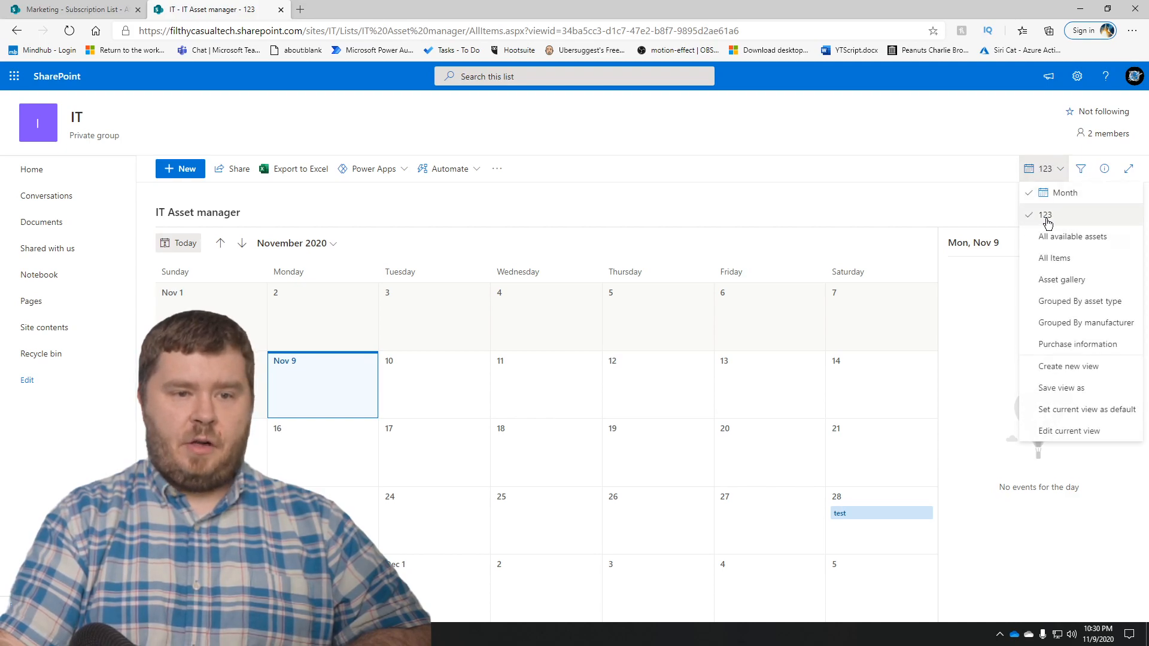
{"action": "left_click", "coordinate": [975, 133]}
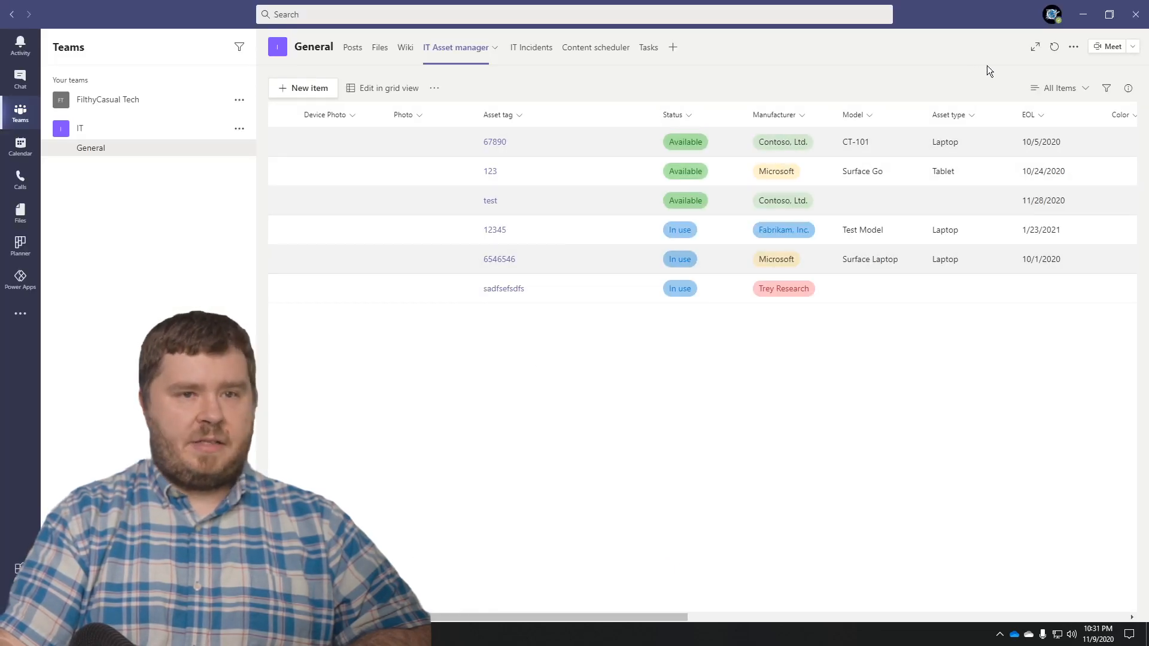
Switch to Microsoft Teams, reload the IT Asset manager tab and display the list in the 123 view, checking its view options
{"action": "left_click", "coordinate": [1054, 46]}
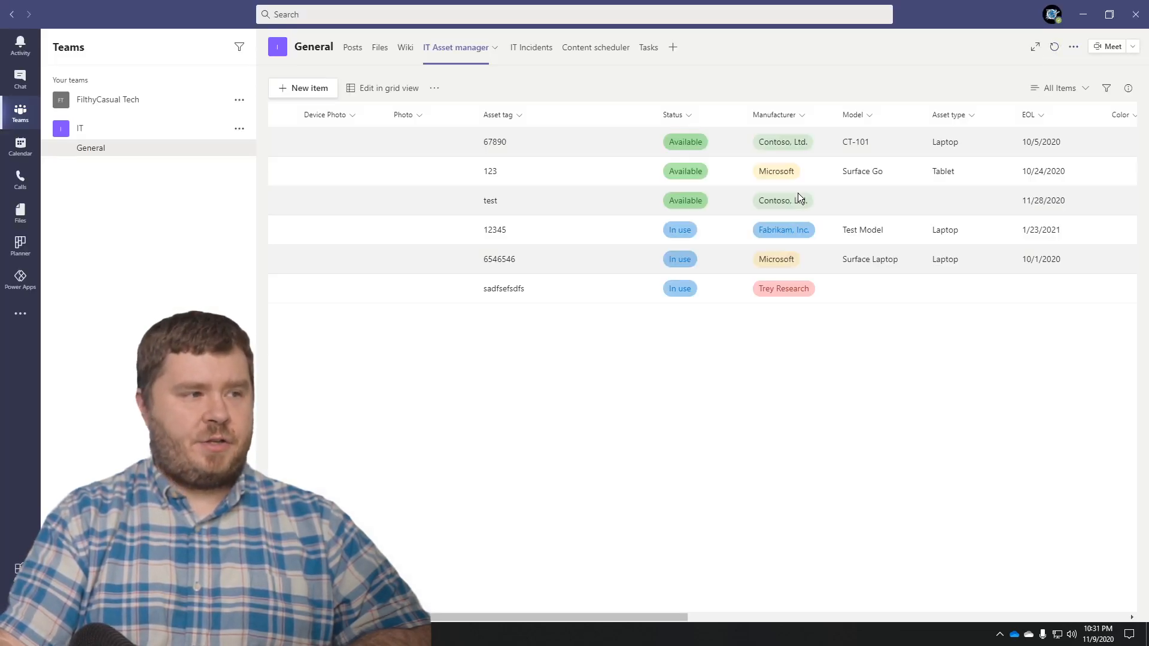
{"action": "left_click", "coordinate": [1079, 89]}
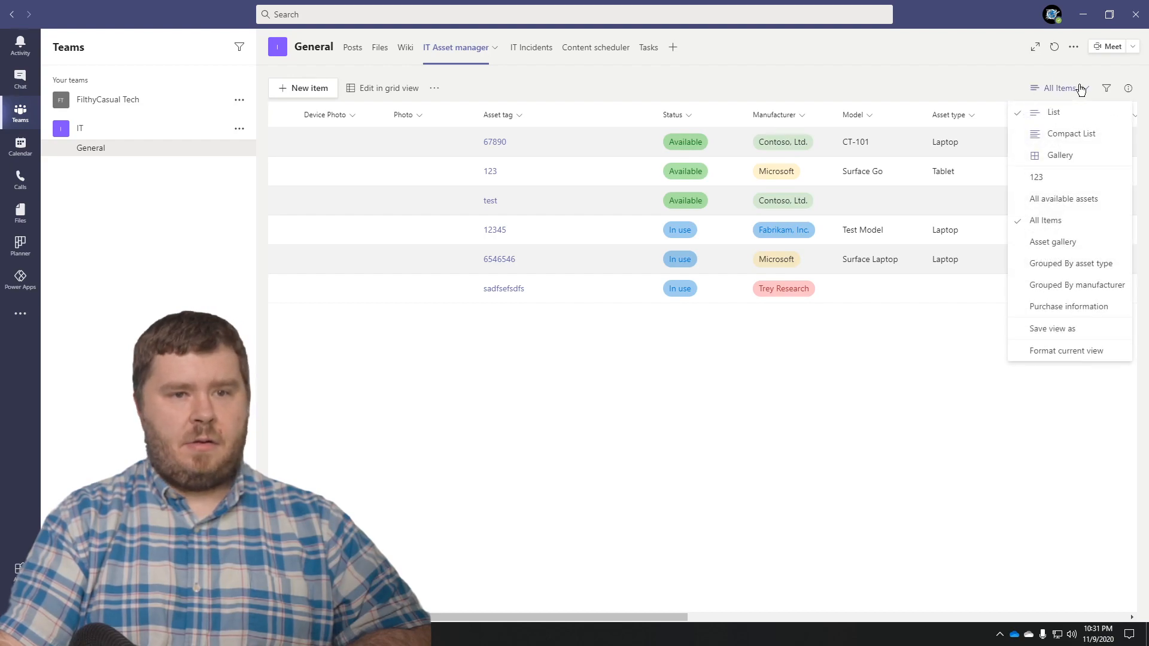
{"action": "left_click", "coordinate": [1035, 179]}
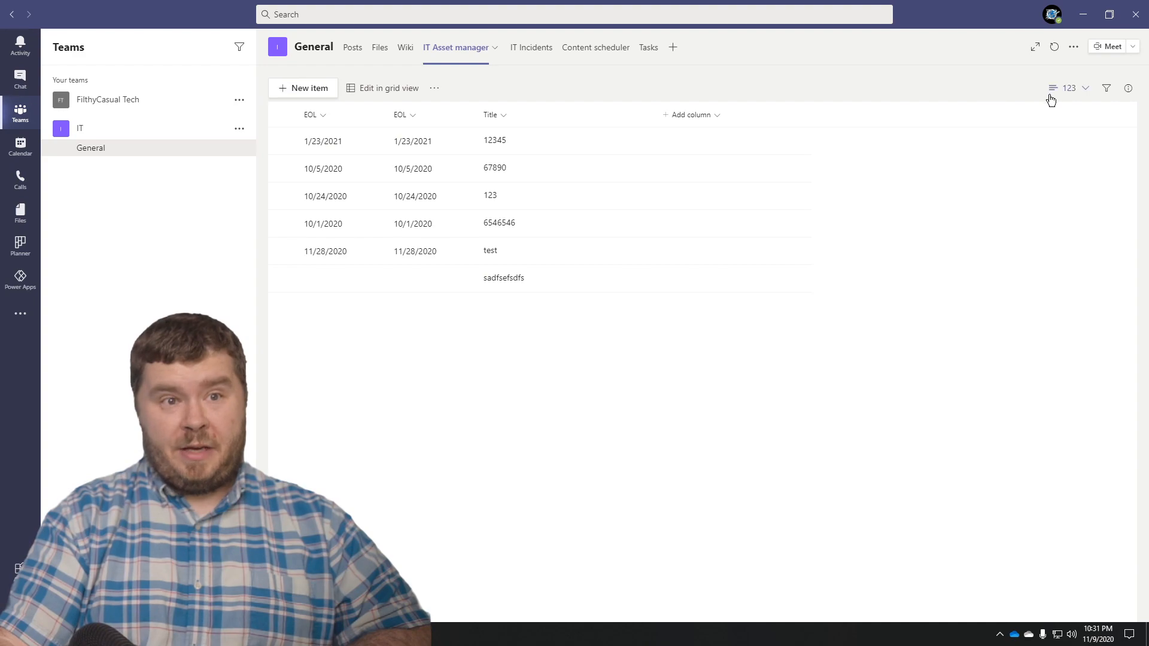
{"action": "left_click", "coordinate": [1083, 90]}
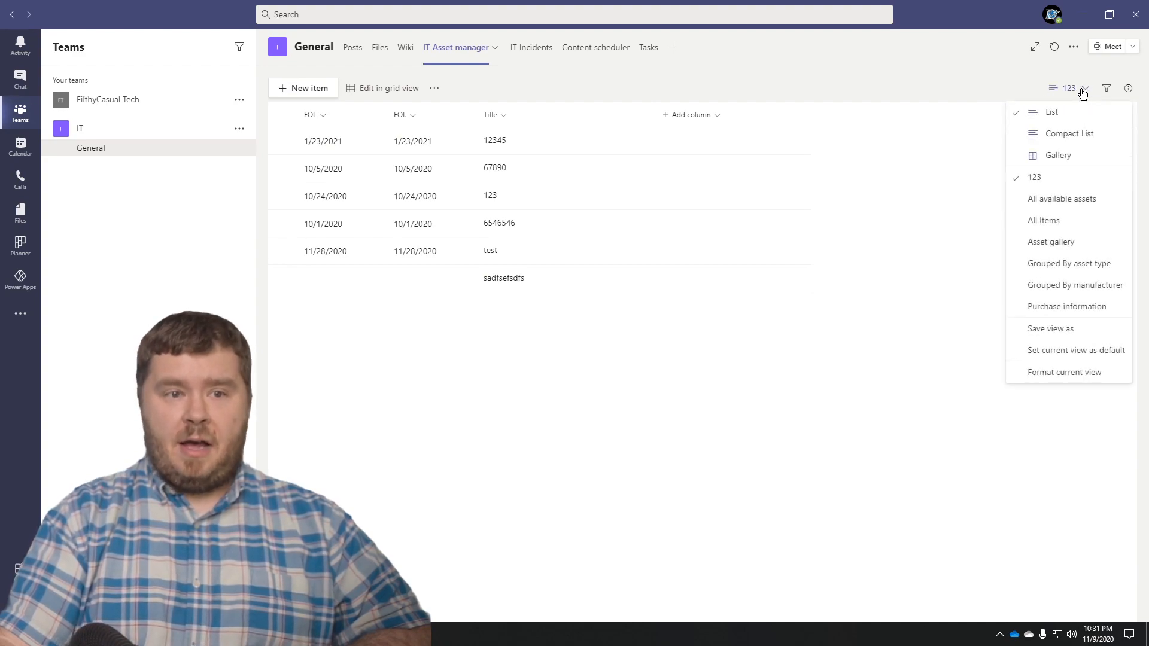